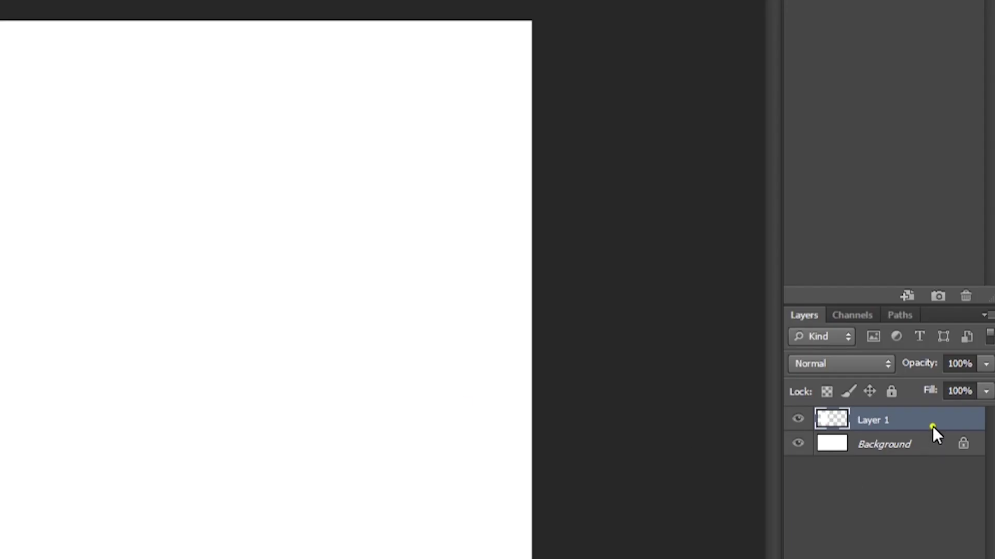
Apply a Drop Shadow and an Inner Shadow to Layer 1 with their existing settings, and shift the rectangle slightly to the left
double_click(932, 427)
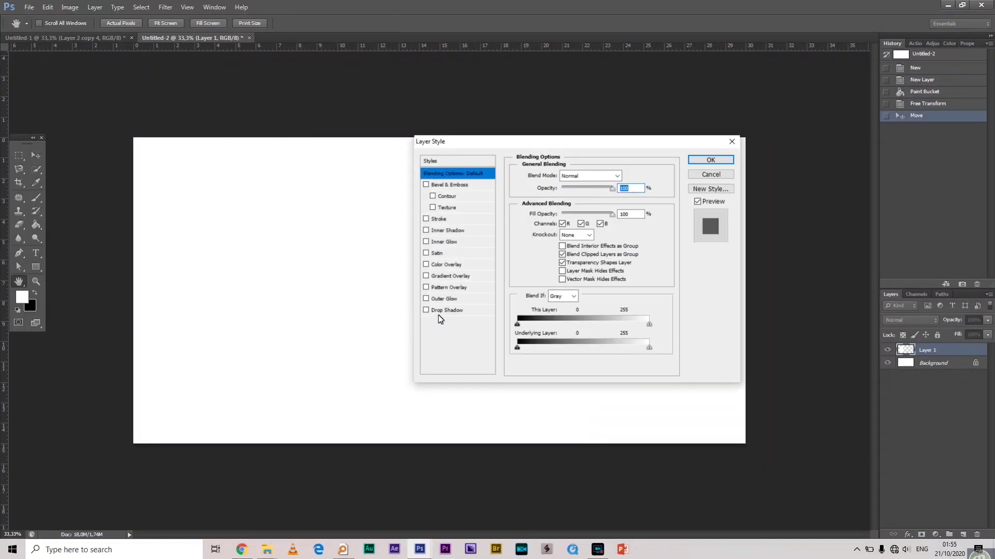
click(443, 311)
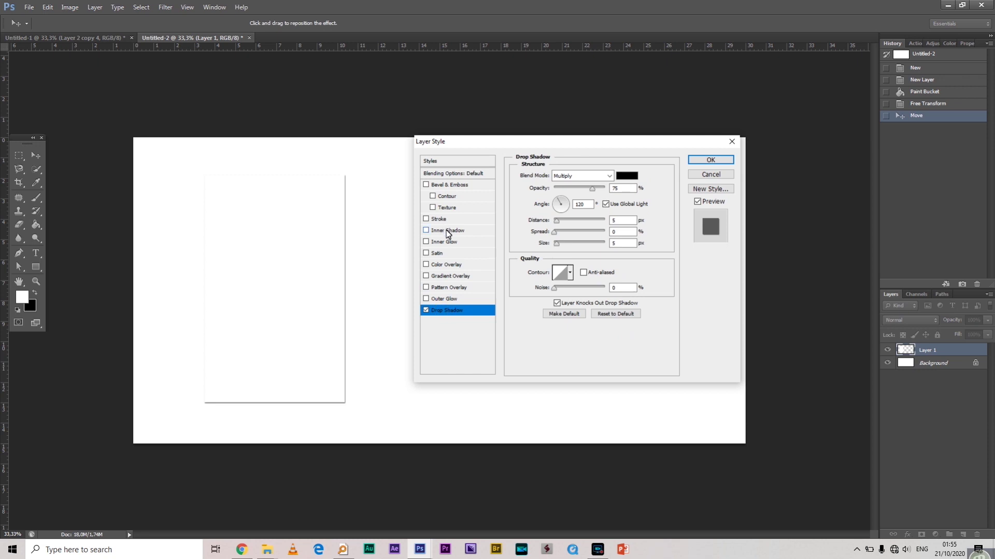
click(446, 230)
click(708, 161)
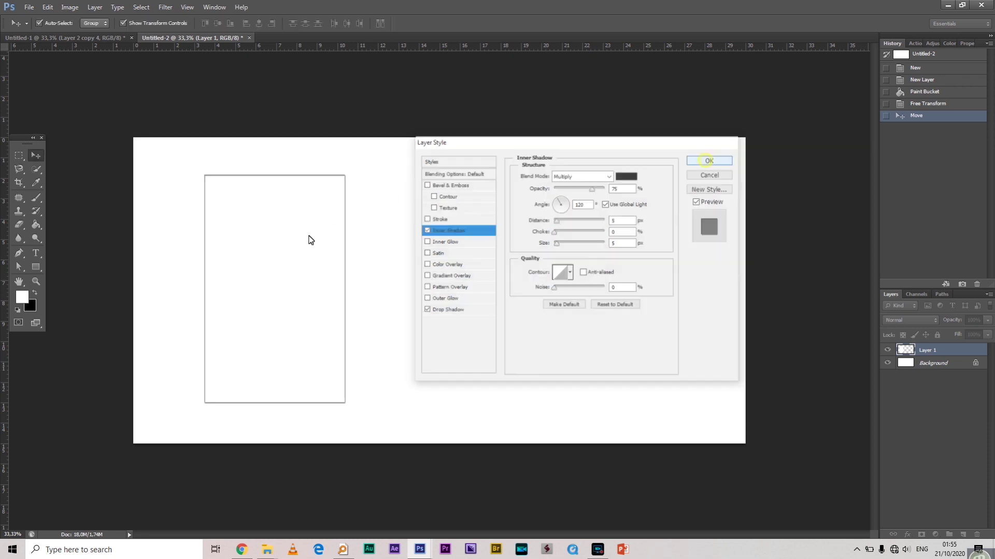
mouse_move(293, 238)
mouse_down()
mouse_move(313, 233)
mouse_move(286, 240)
mouse_up()
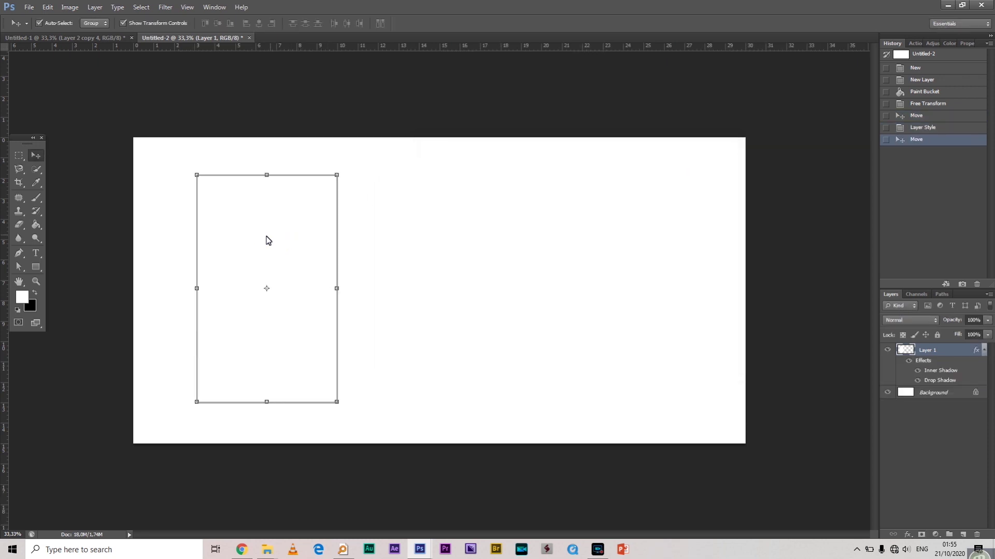
Open unnamed.jpg from the Downloads folder in Photoshop and bring the flower picture into the Untitled-2 document as a new layer
mouse_move(266, 553)
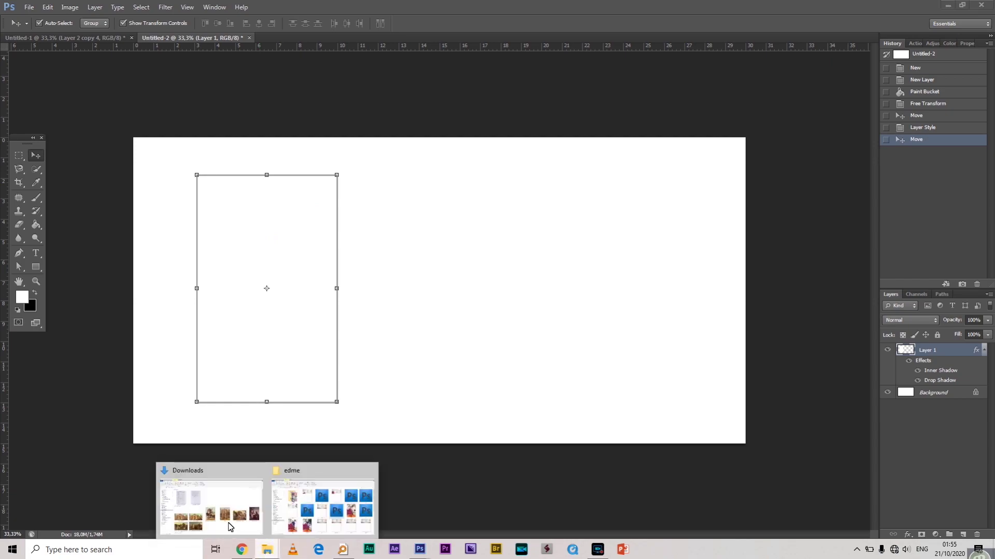
mouse_move(228, 526)
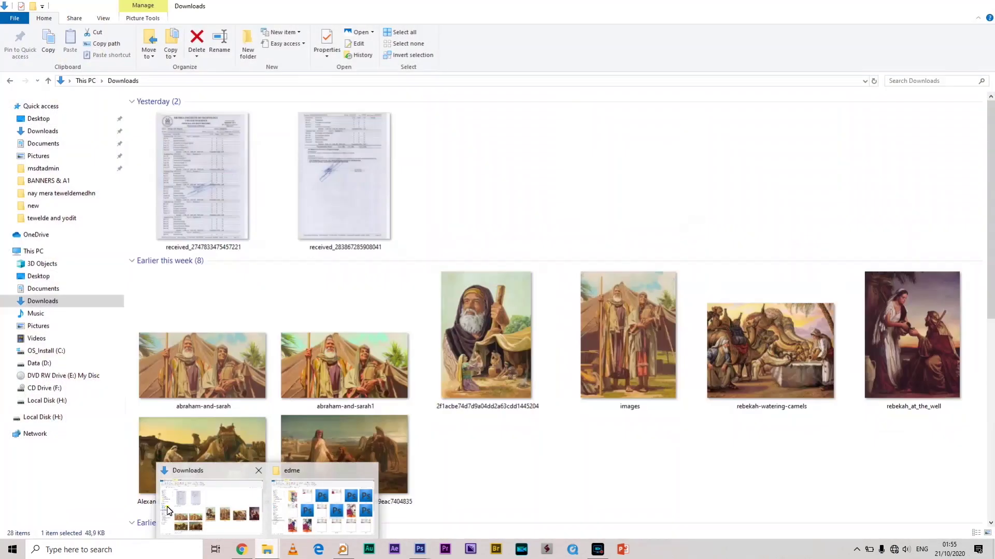
click(207, 505)
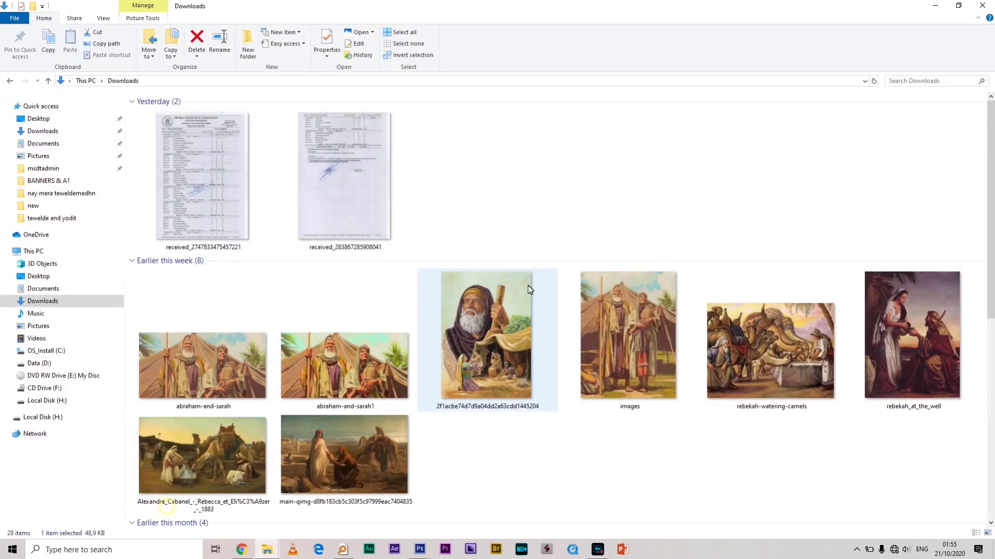
scroll(497, 311, down, 10)
drag(202, 295, 338, 37)
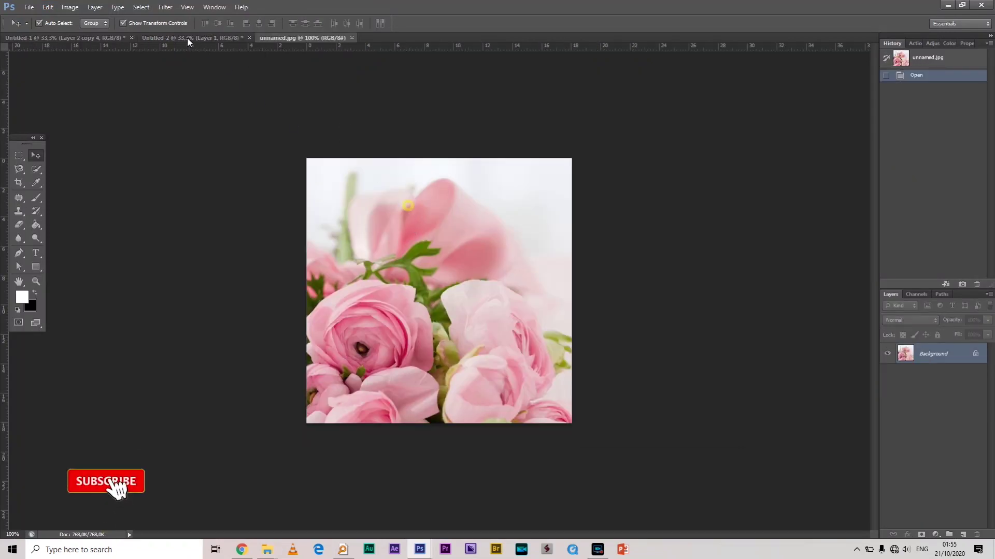
drag(179, 39, 245, 169)
Rotate the flower picture by 180°, tilt it to 170.91° and move it over the outlined rectangle
right_click(279, 206)
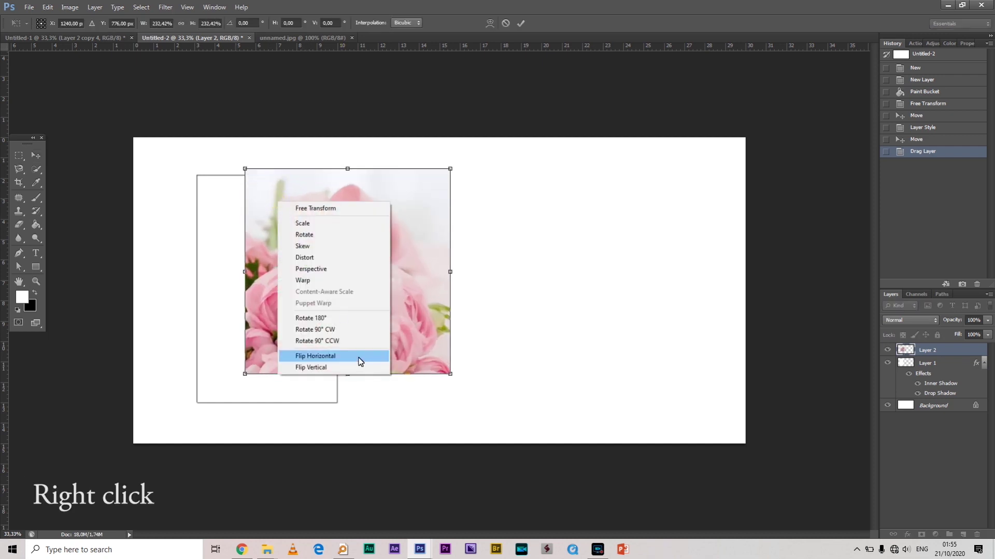
click(355, 318)
drag(353, 207, 270, 212)
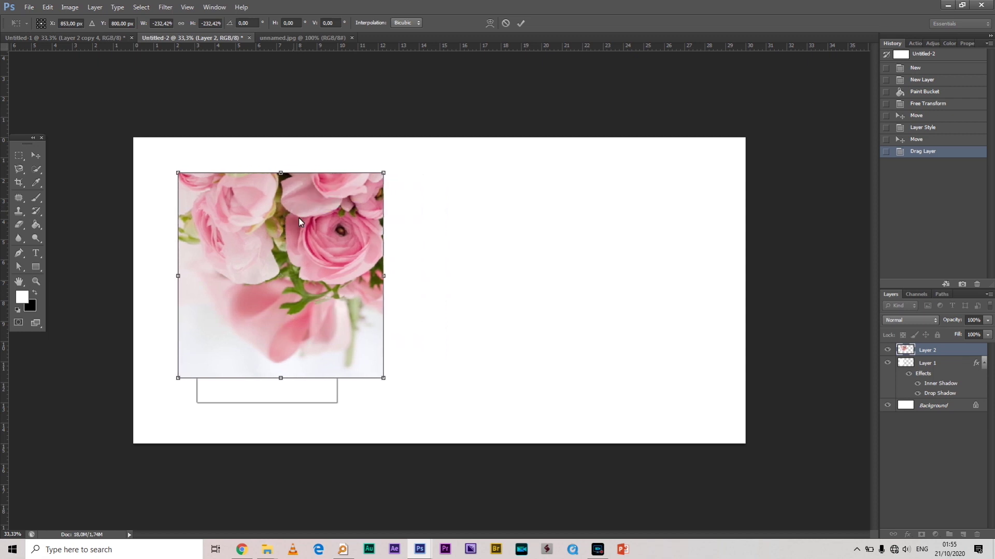
drag(412, 227, 318, 210)
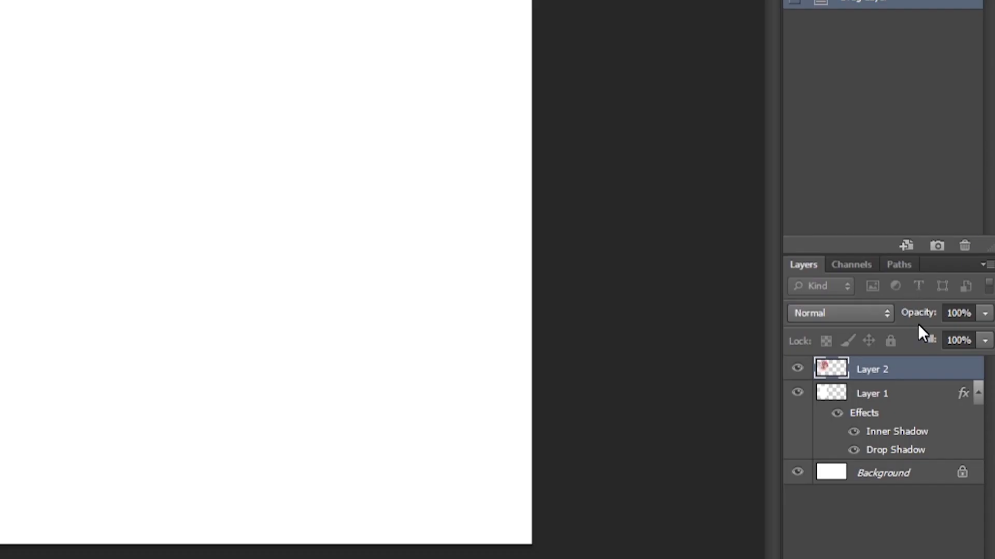
Lower Layer 2's opacity to 43% to align the flower picture over the rectangle, and commit the transform
drag(914, 313, 893, 313)
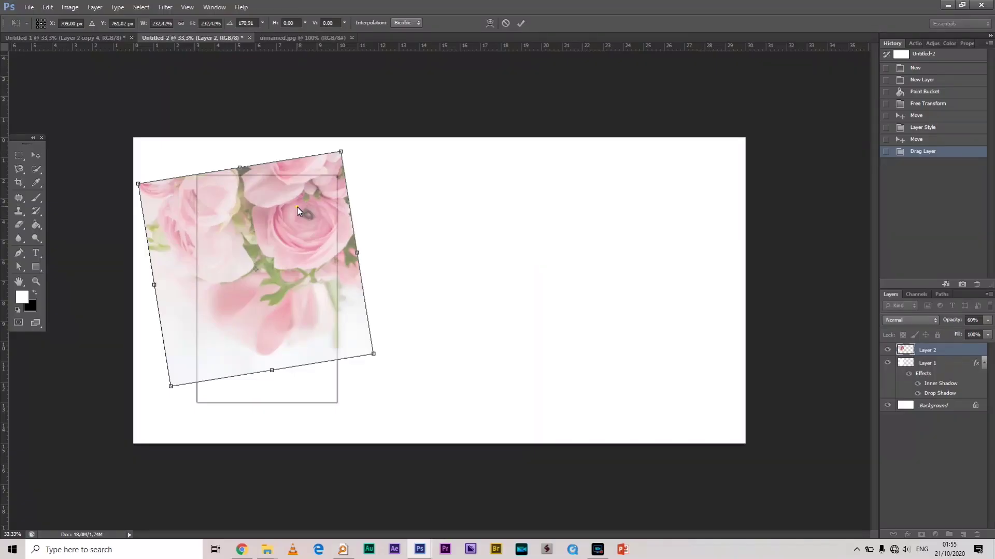
drag(298, 211, 302, 207)
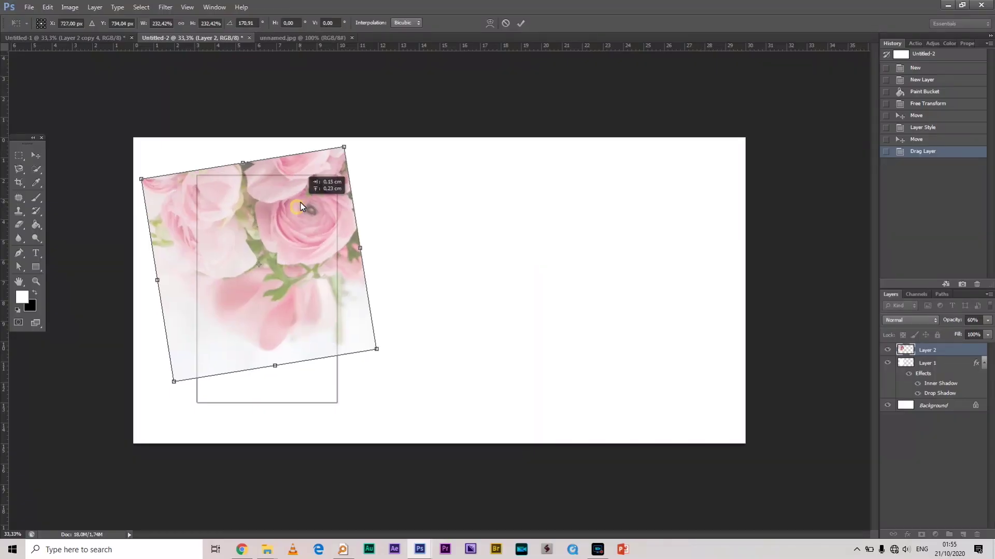
drag(956, 322, 947, 321)
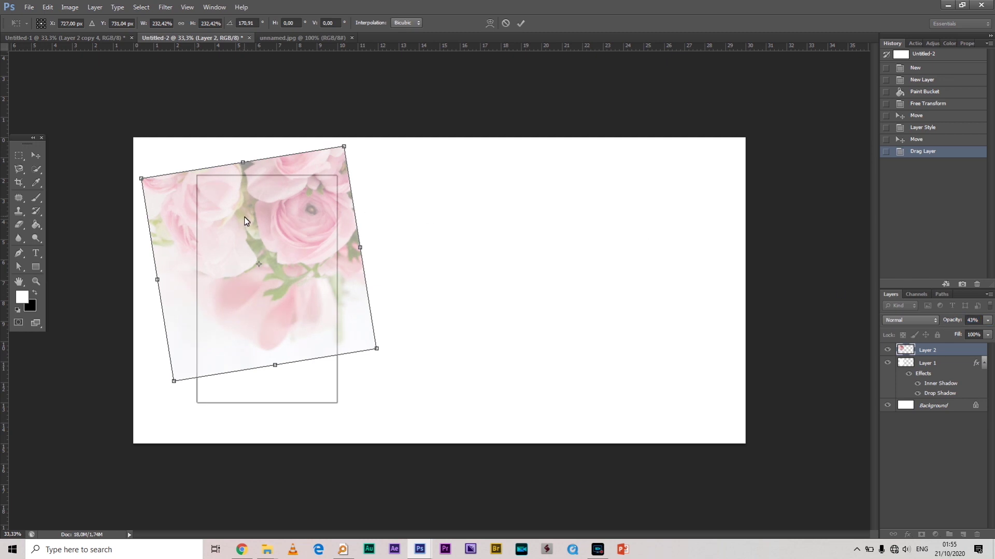
drag(246, 216, 239, 215)
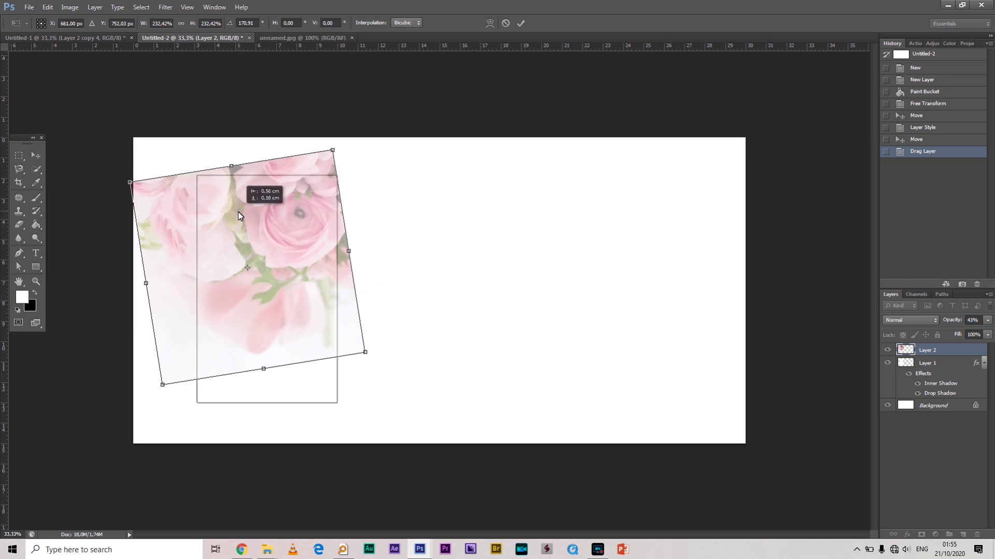
drag(239, 215, 241, 213)
double_click(241, 210)
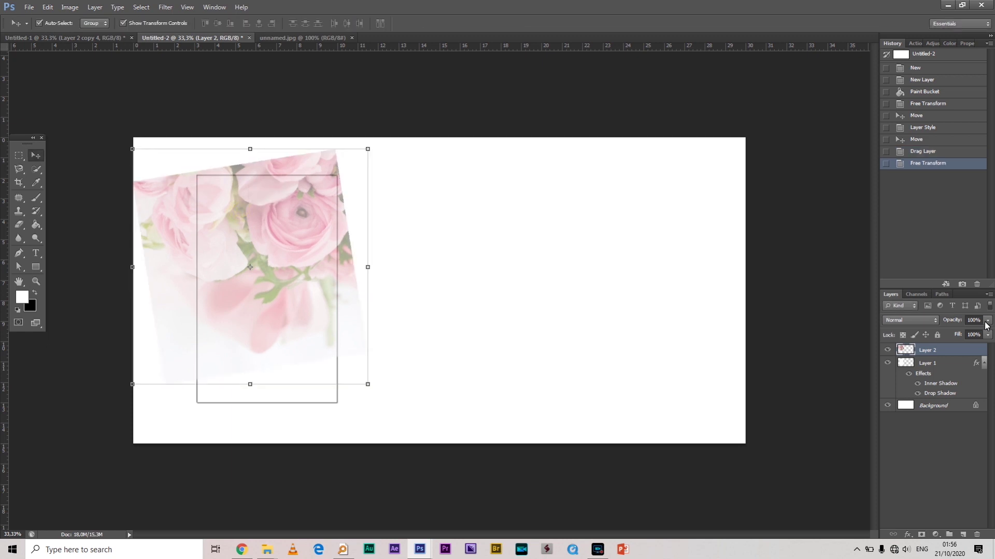
Set Layer 2's opacity back to 100% and clip the flower picture to Layer 1 with a clipping mask
drag(956, 320, 958, 320)
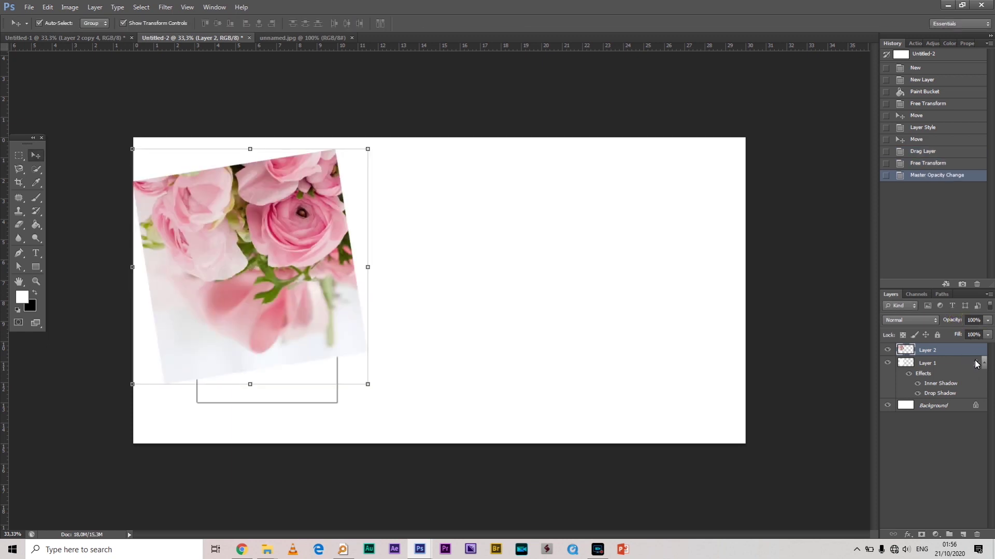
click(983, 363)
right_click(966, 356)
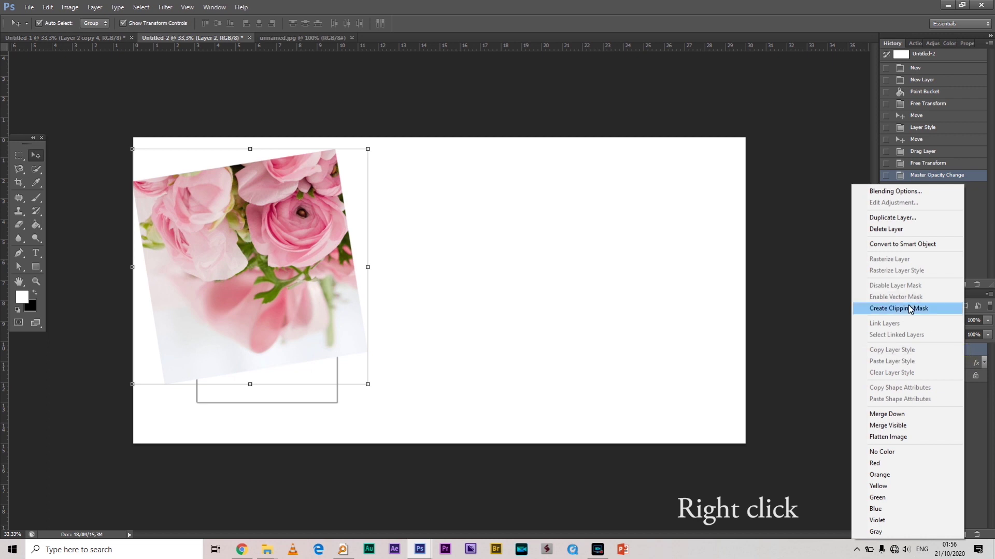
click(904, 309)
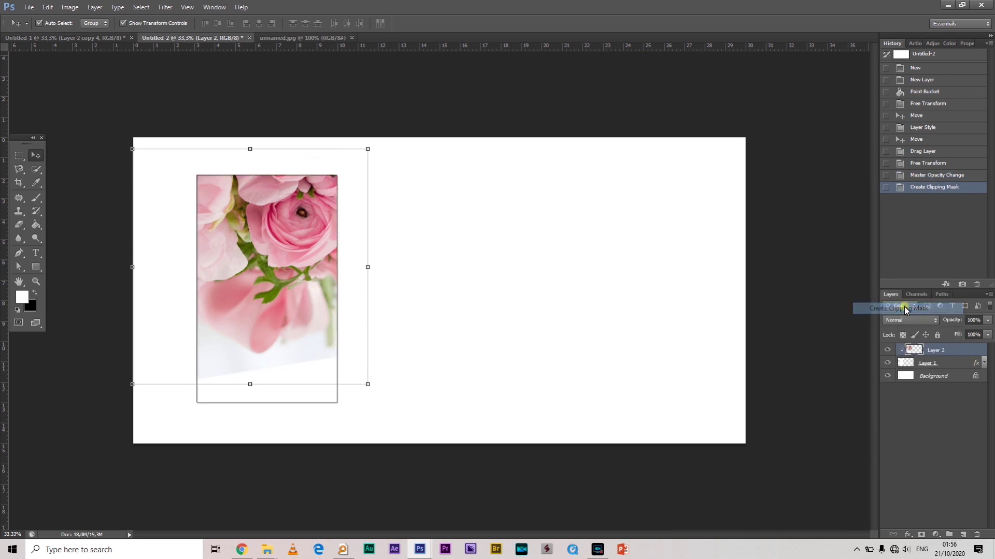
click(460, 271)
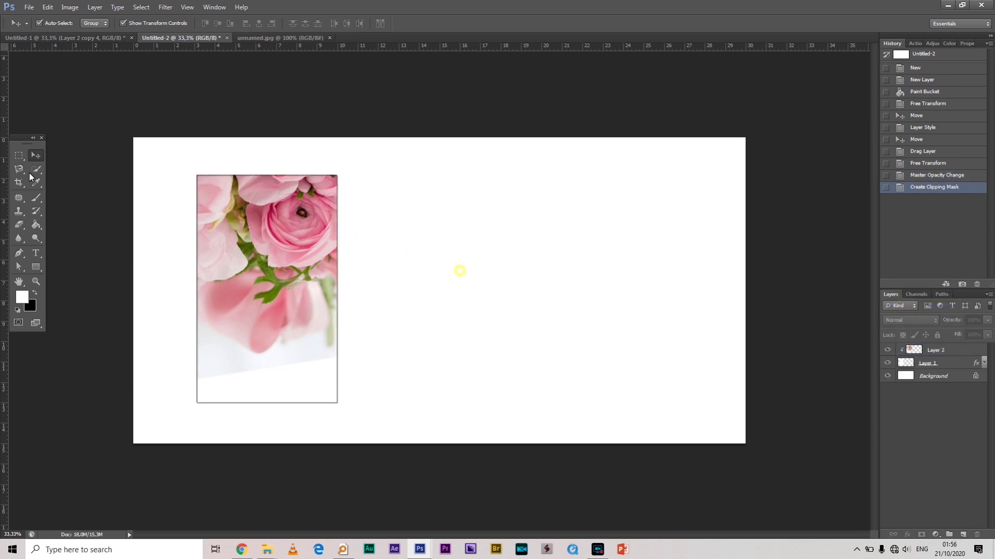
Cut a concave curve into the right side of Layer 1's rectangle by deleting a tall elliptical selection that overlaps it, and deselect
right_click(15, 157)
click(73, 163)
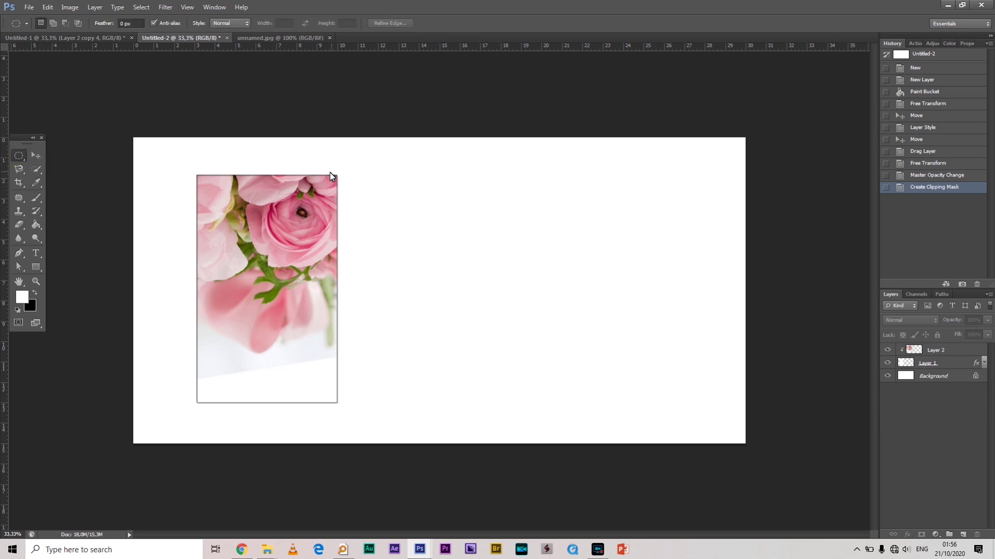
drag(368, 155, 536, 386)
drag(475, 270, 382, 266)
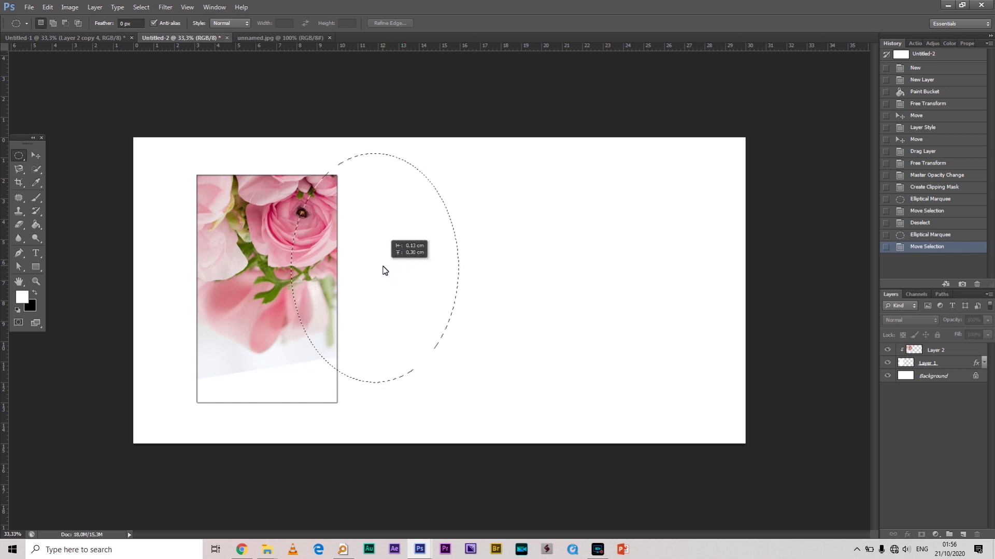
drag(382, 267, 383, 267)
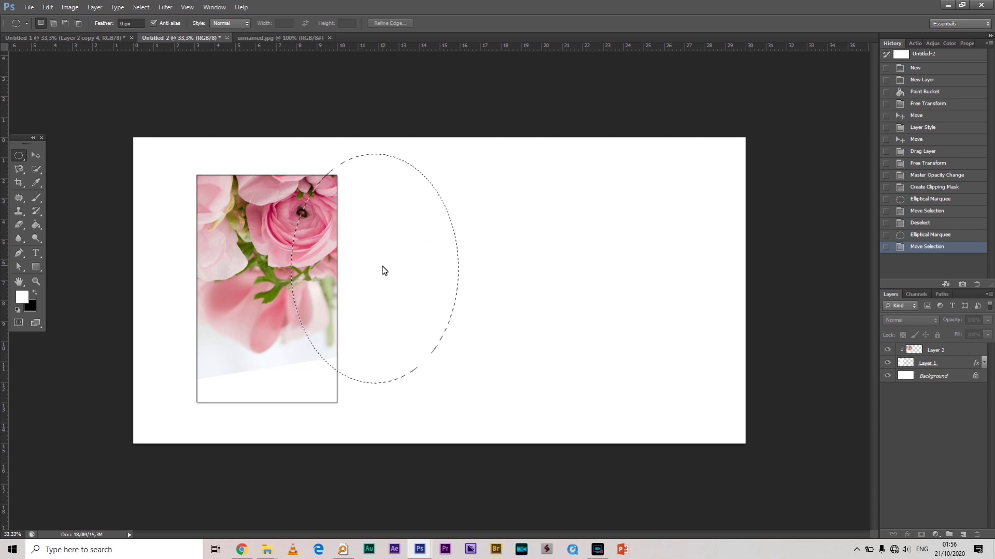
click(943, 364)
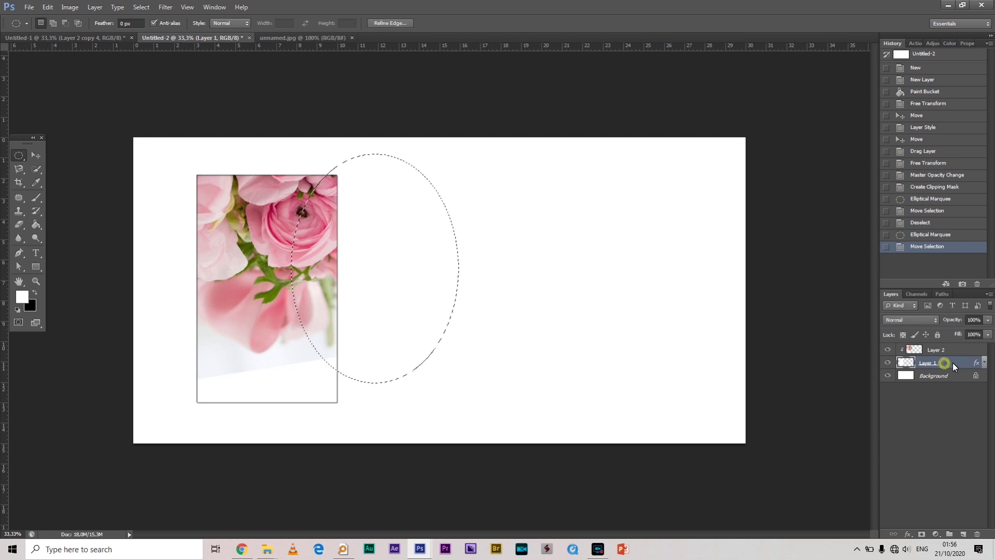
key(Delete)
right_click(359, 196)
click(390, 203)
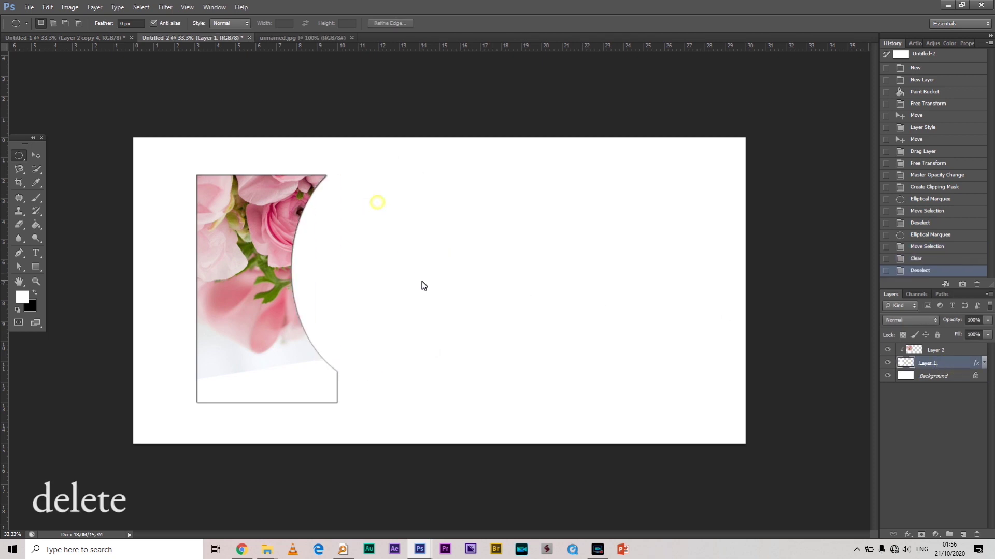
Trim the bottom of Layer 1's shape along a rising diagonal by deleting a Polygonal Lasso selection, and deselect
click(20, 168)
click(73, 181)
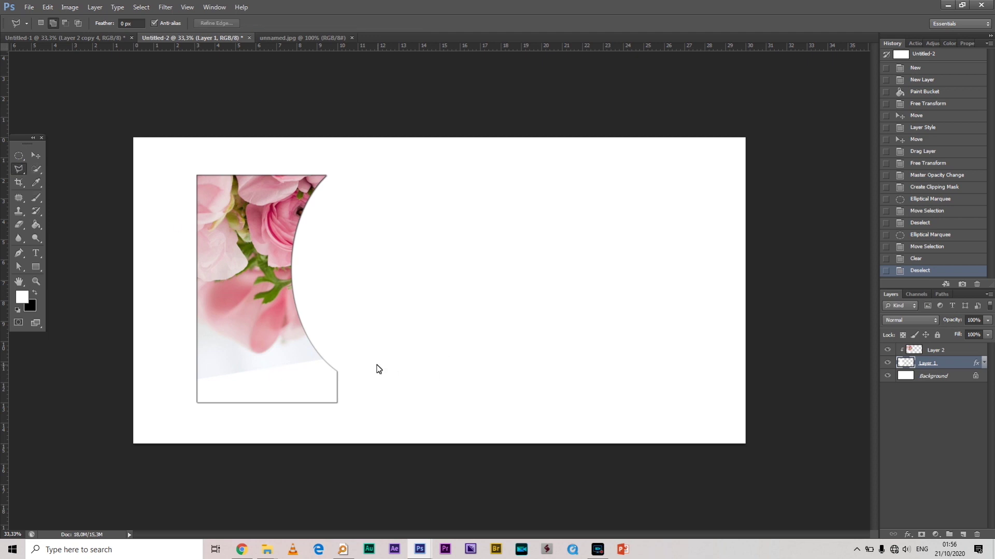
click(381, 338)
click(200, 426)
click(430, 422)
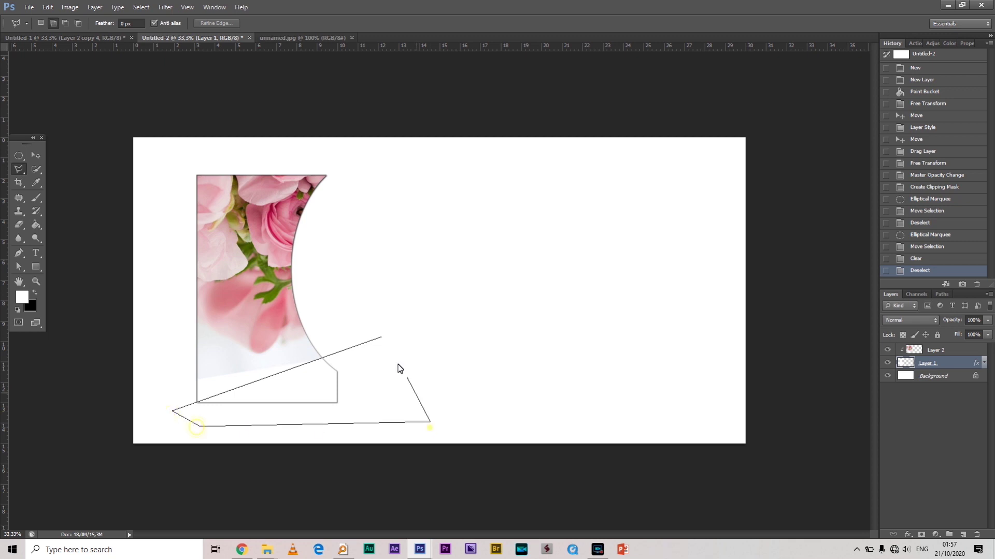
double_click(398, 366)
key(Delete)
right_click(379, 315)
click(397, 301)
Prepare a soft round 360 px eraser for Layer 2 with 0% hardness, 52% opacity and 56% flow
scroll(200, 384, up, 5)
drag(243, 303, 362, 220)
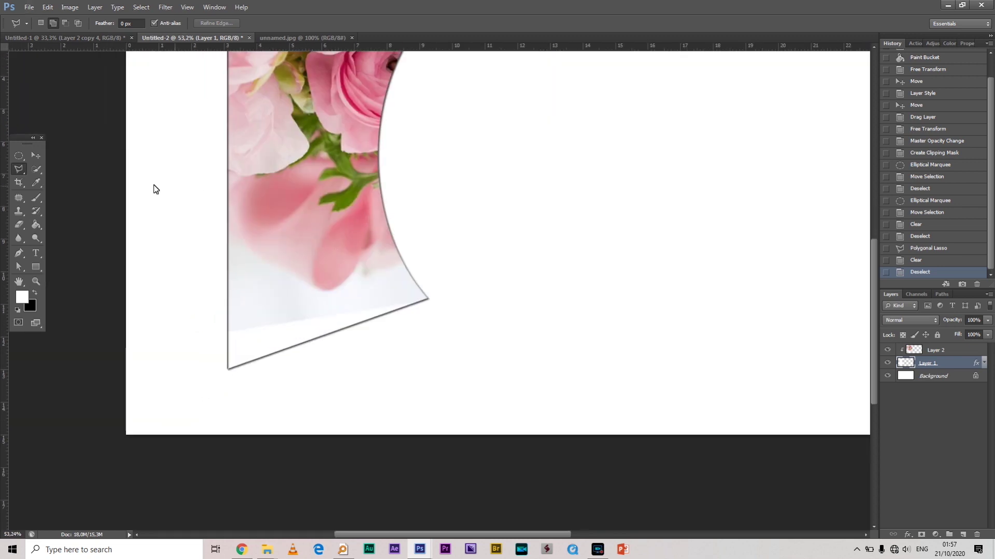
click(35, 155)
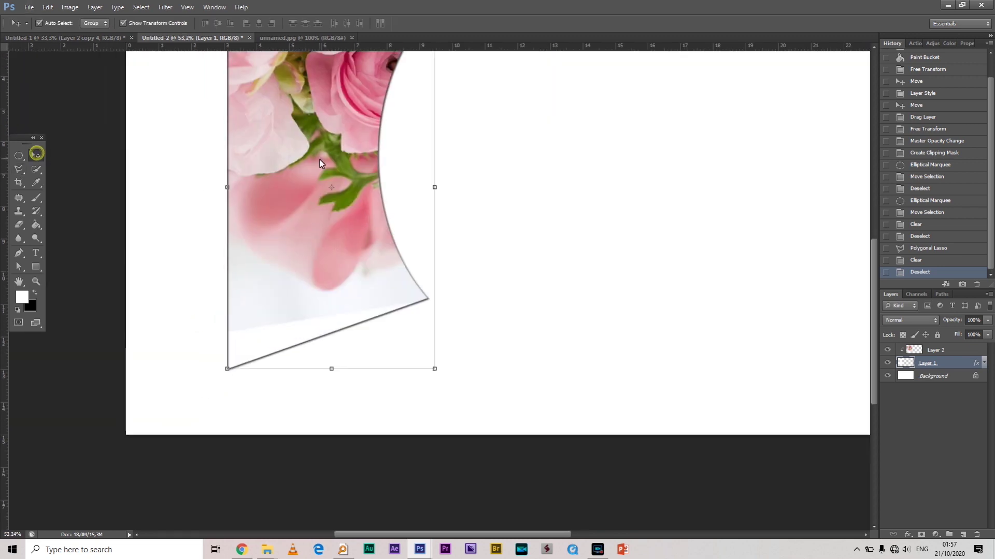
click(967, 355)
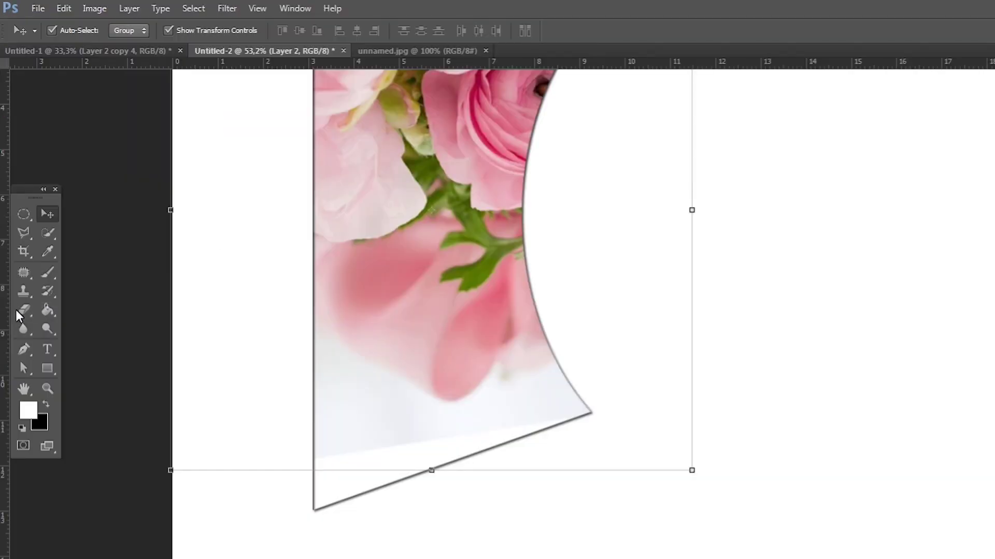
click(17, 224)
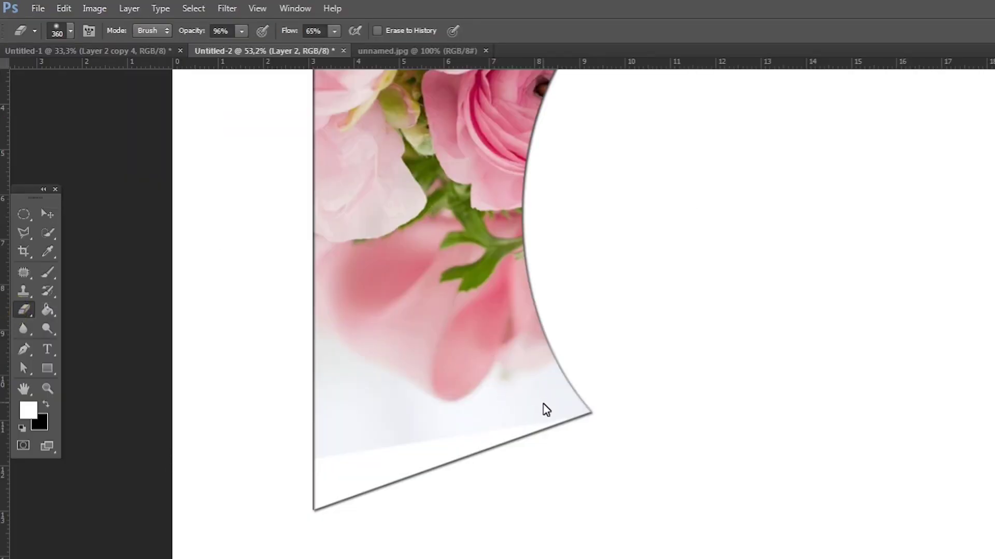
right_click(381, 268)
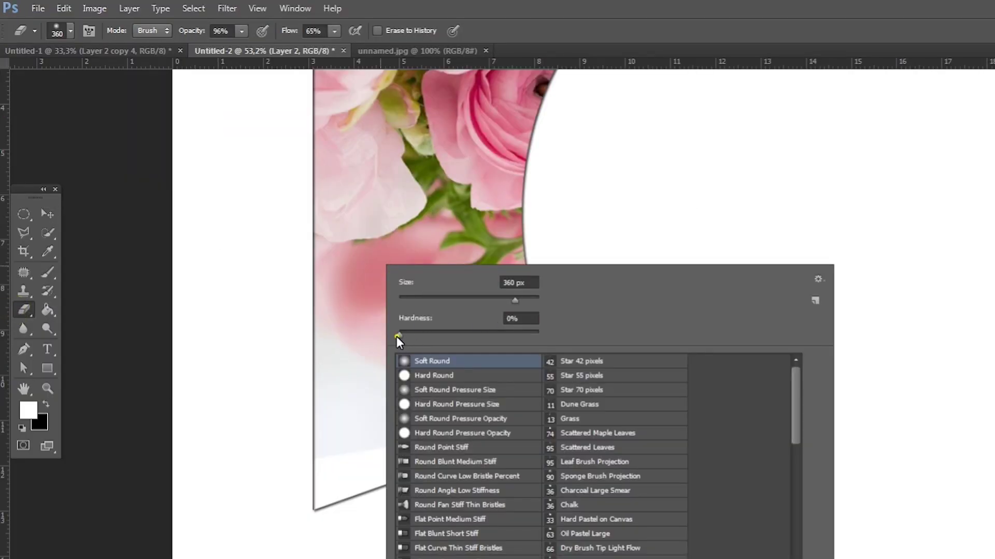
drag(192, 38, 183, 38)
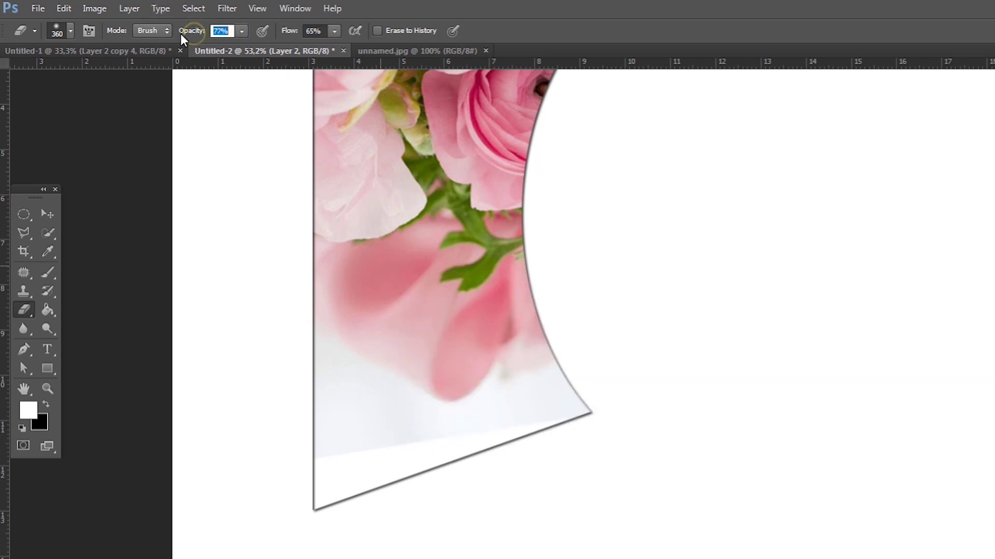
drag(293, 32, 282, 33)
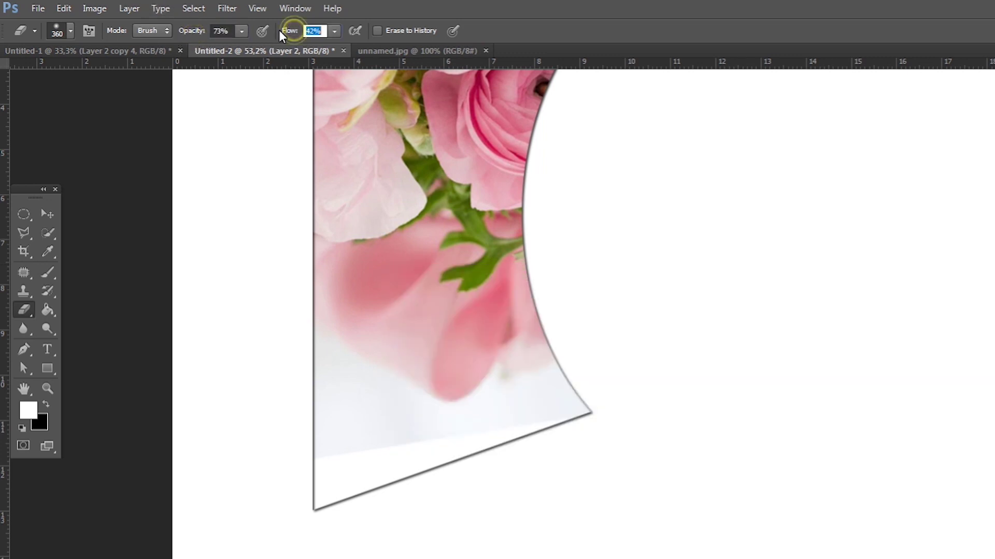
drag(184, 37, 175, 38)
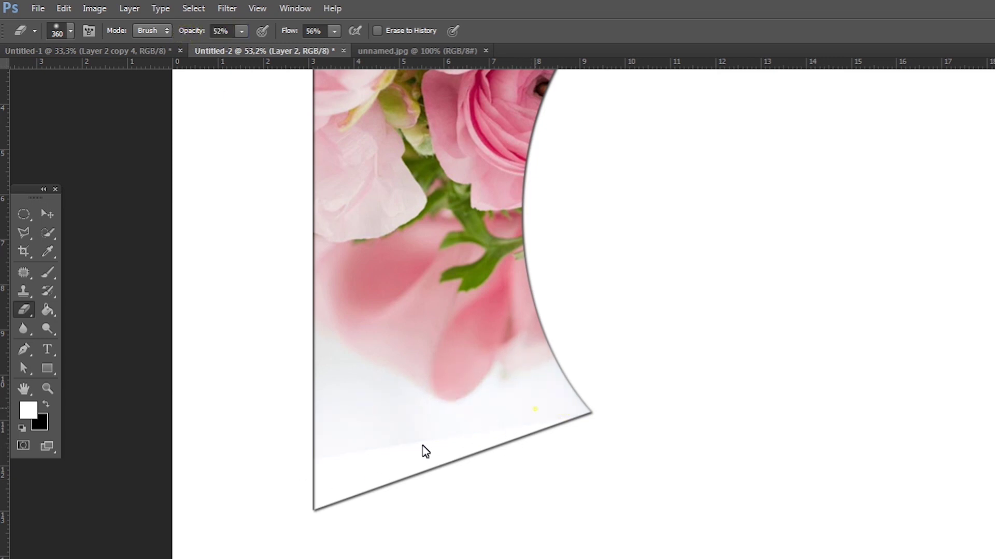
Softly erase the lower part of the flower picture so it fades toward the frame's slanted bottom edge
drag(475, 433, 568, 378)
drag(515, 354, 458, 389)
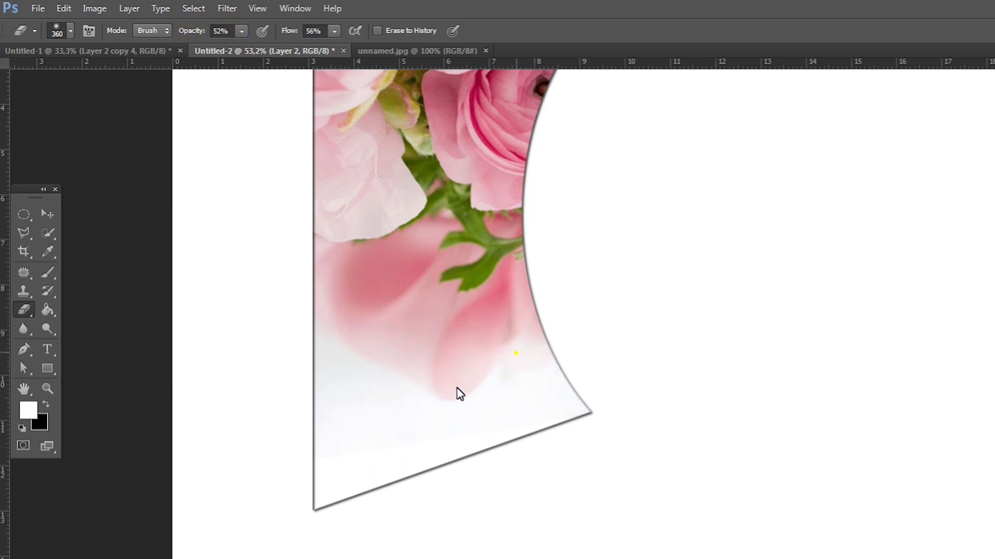
mouse_move(393, 435)
mouse_down()
mouse_move(558, 325)
mouse_move(538, 315)
mouse_up()
scroll(587, 446, down, 4)
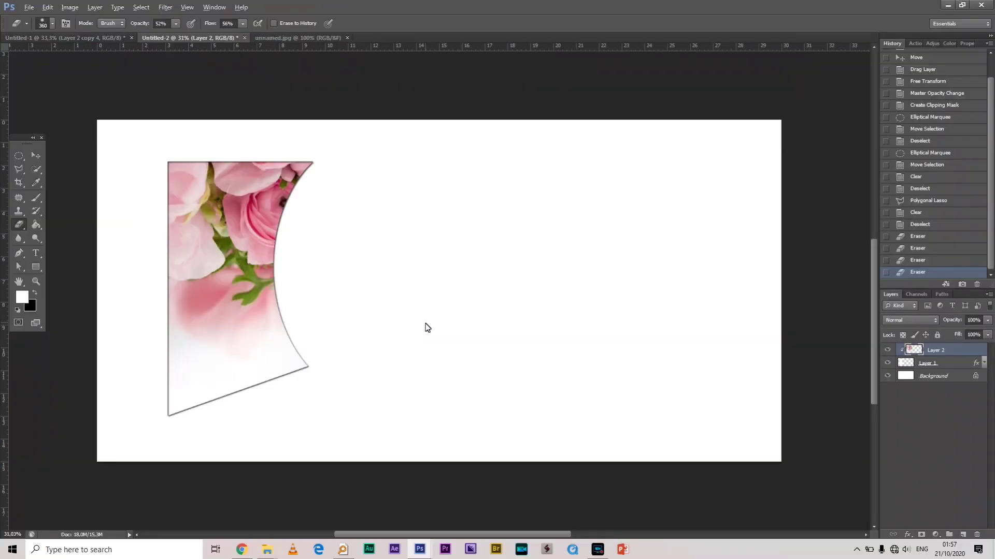
Move the flower picture and Layer 1's frame shape together into the upper-left corner of the canvas
click(36, 154)
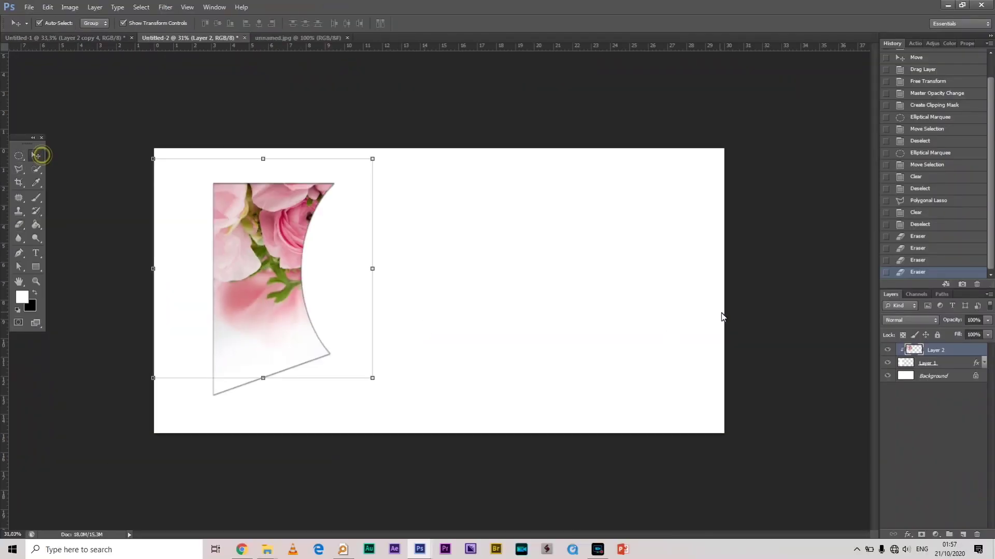
click(971, 366)
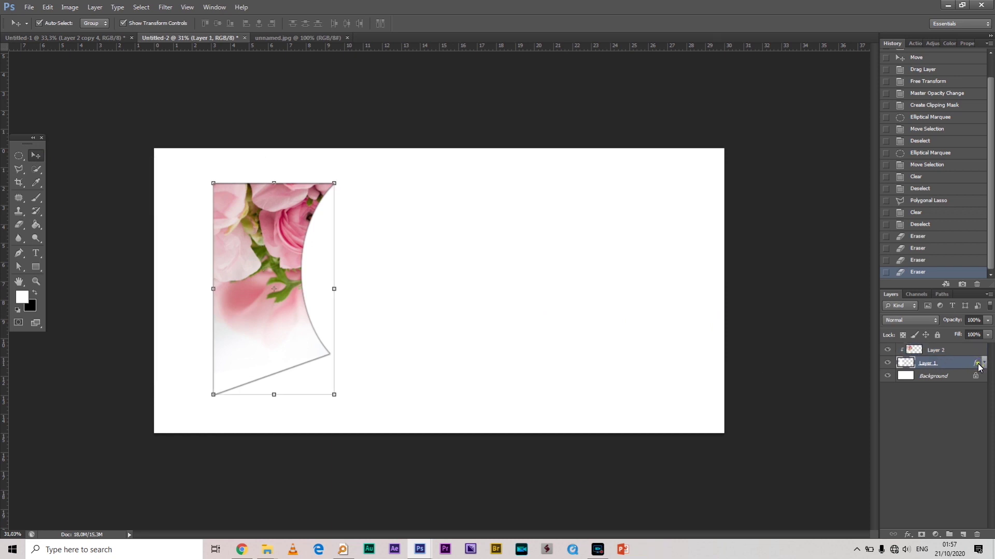
click(712, 175)
drag(232, 210, 226, 183)
ctrl+click(921, 401)
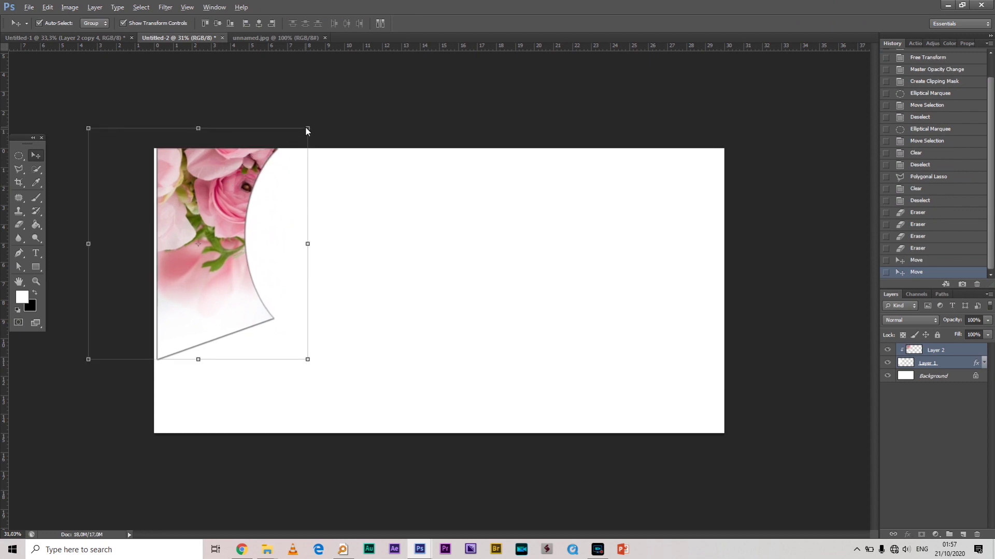
Scale Layer 1 and Layer 2 together to about 129% and shift them partly past the canvas's left edge
drag(308, 128, 333, 101)
drag(246, 176, 250, 202)
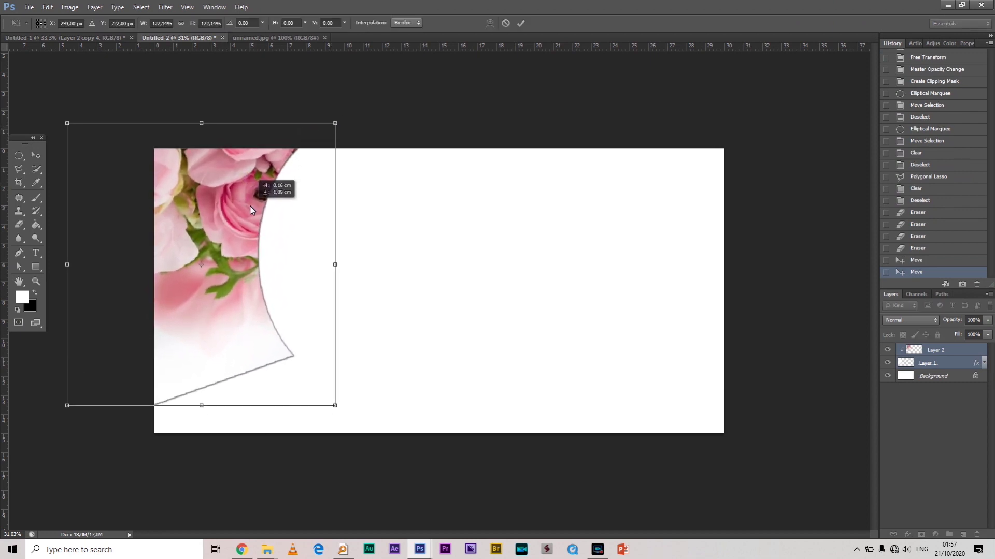
drag(341, 413, 354, 429)
drag(288, 340, 255, 326)
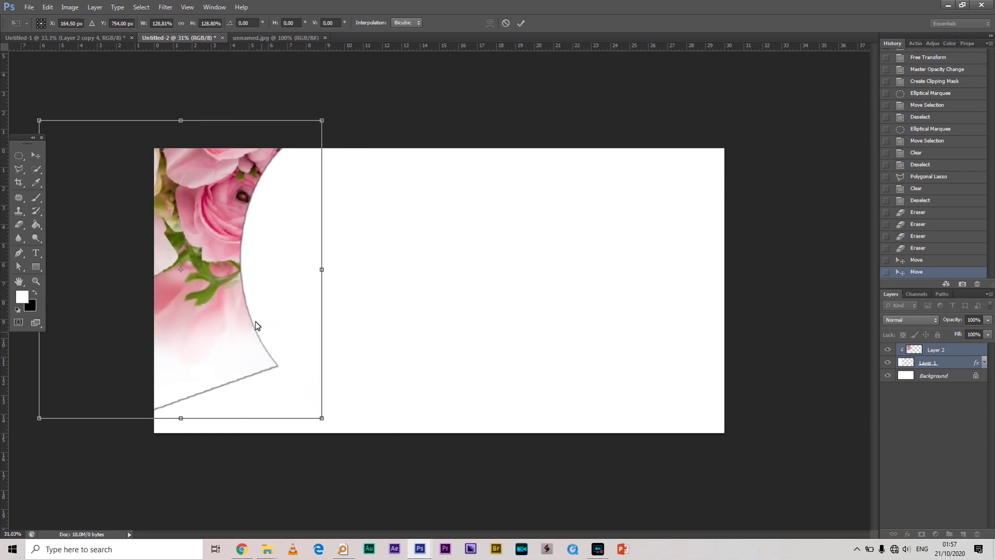
double_click(232, 258)
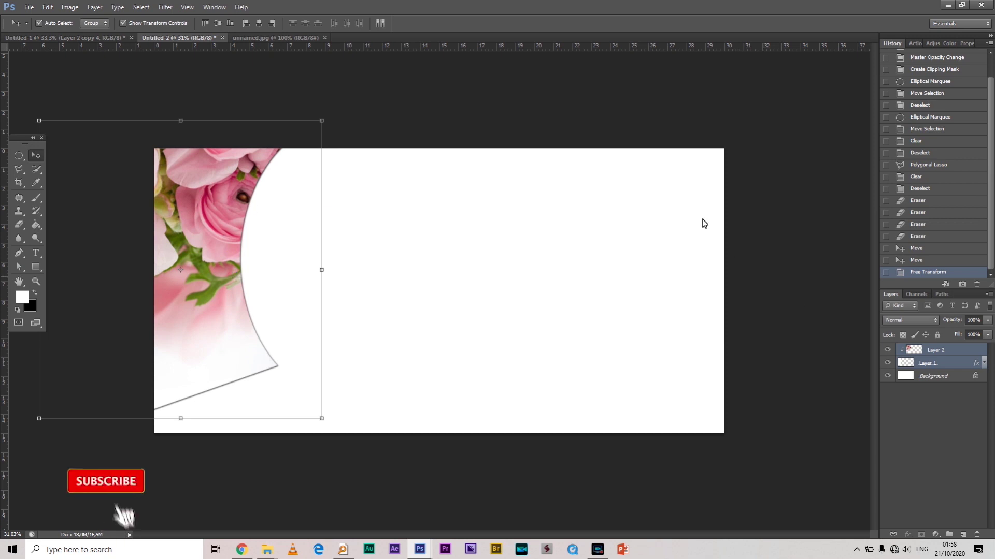
Set Layer 1's drop shadow to 38% opacity, 0 px distance, 22% spread and 144 px size
click(640, 107)
click(975, 365)
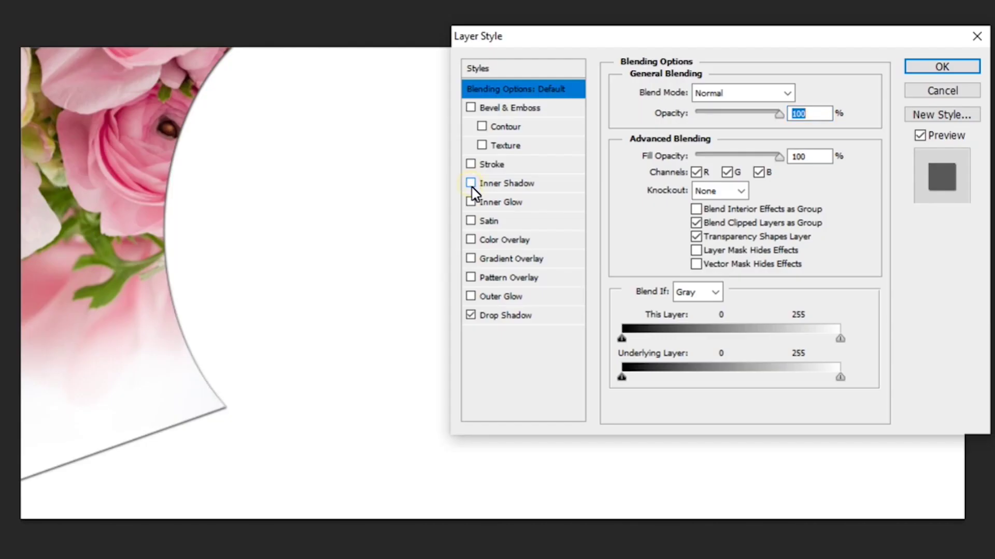
click(517, 316)
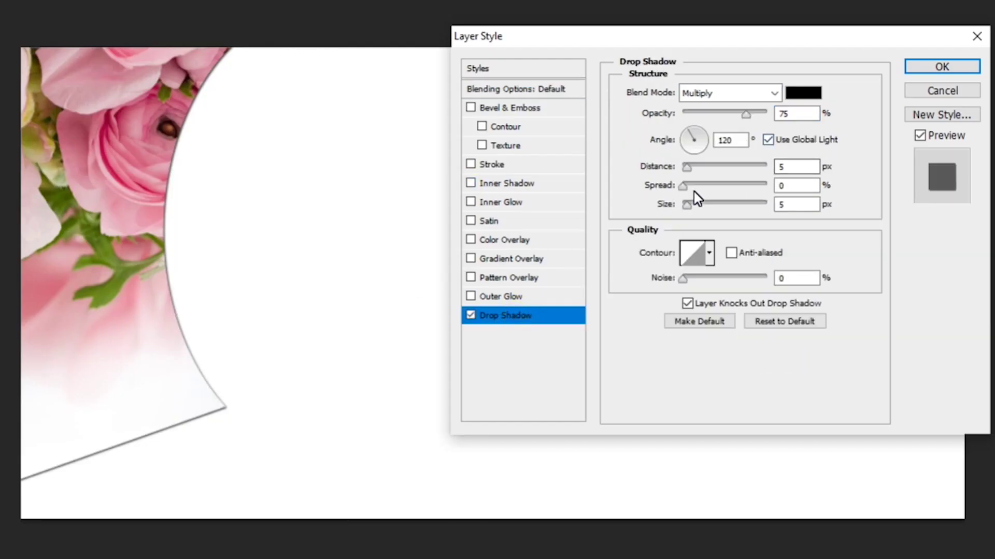
mouse_move(686, 167)
mouse_down()
mouse_move(711, 175)
mouse_move(690, 169)
mouse_move(694, 187)
mouse_move(727, 195)
mouse_move(703, 193)
mouse_move(714, 170)
mouse_move(683, 168)
mouse_up()
drag(686, 204, 737, 206)
click(683, 166)
drag(722, 115, 717, 118)
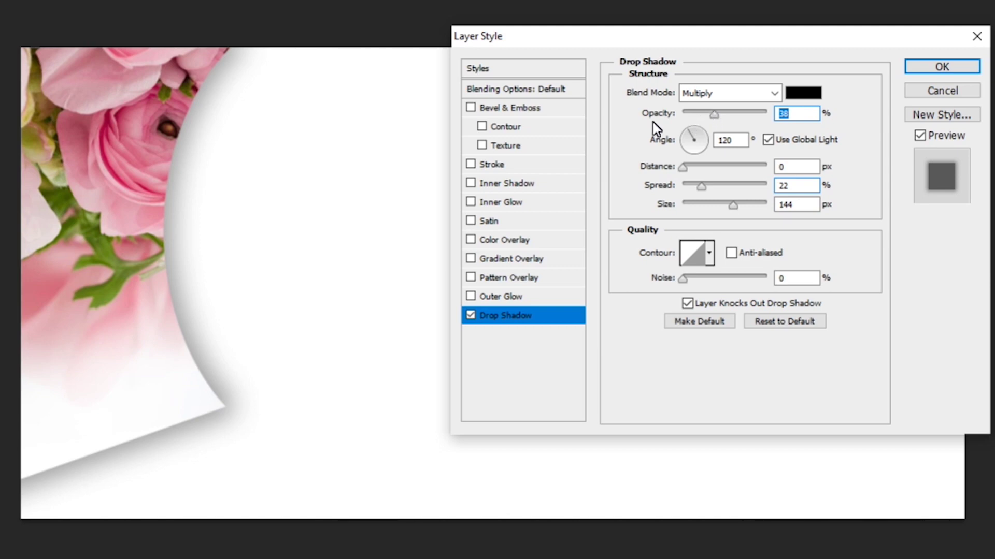
key(Return)
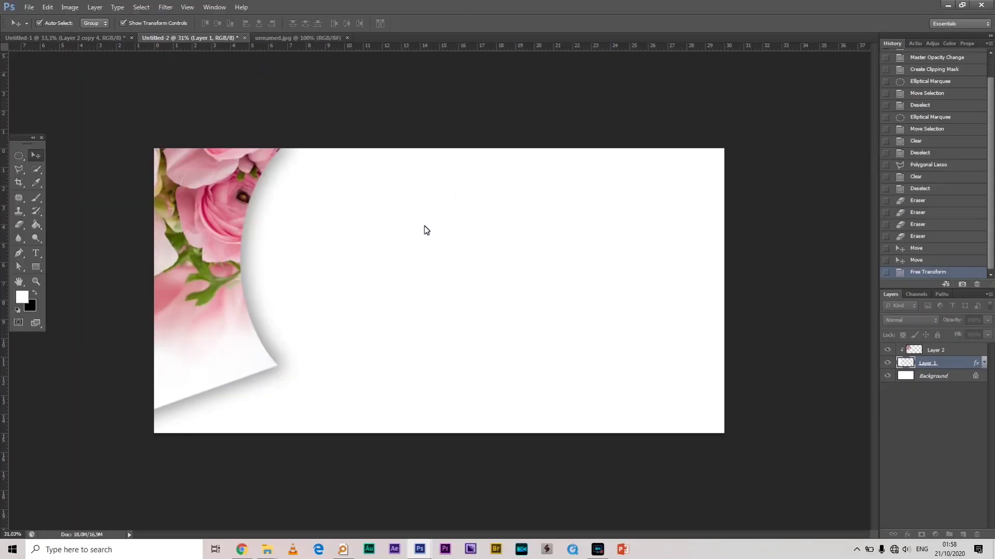
Close the unnamed.jpg document and add a new empty layer at the top of Untitled-2
click(428, 106)
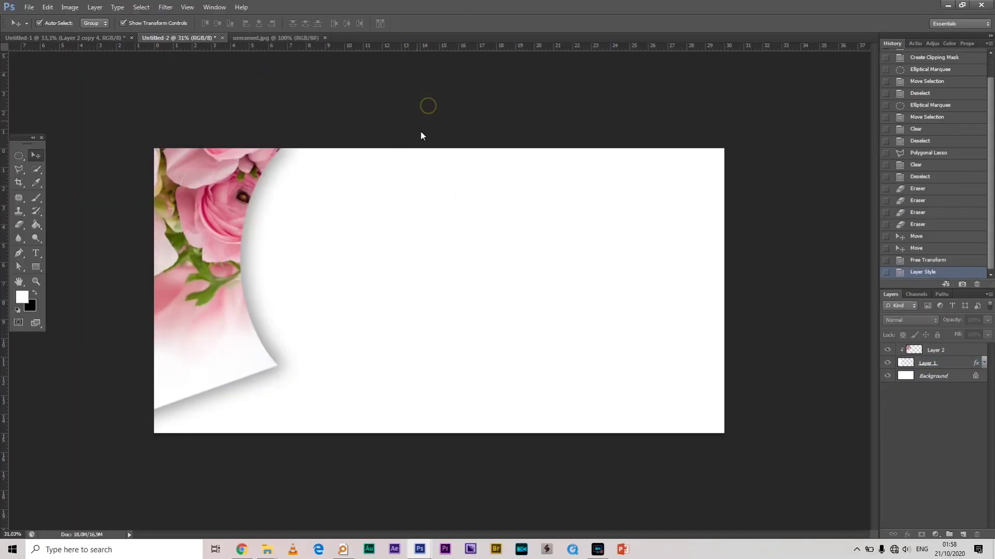
scroll(479, 268, down, 1)
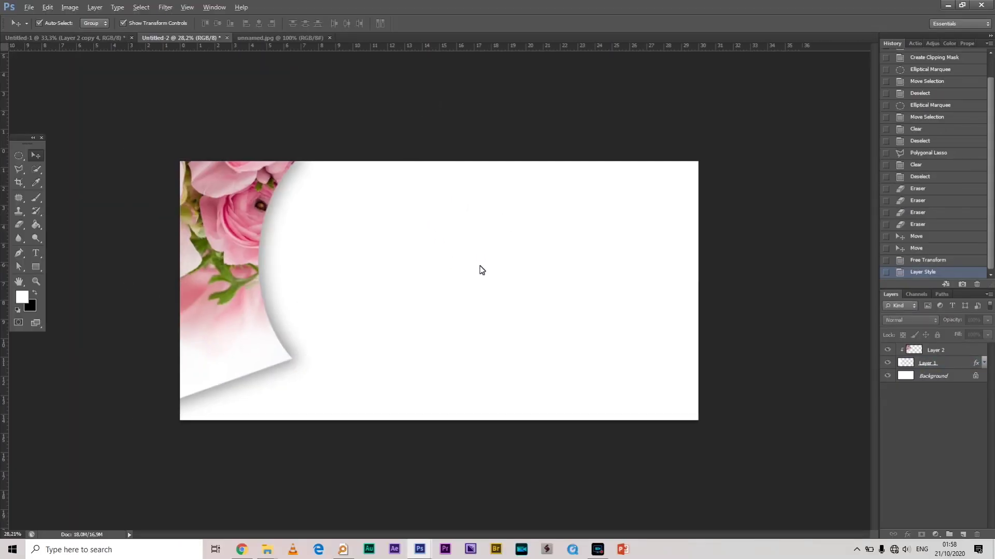
key(Left)
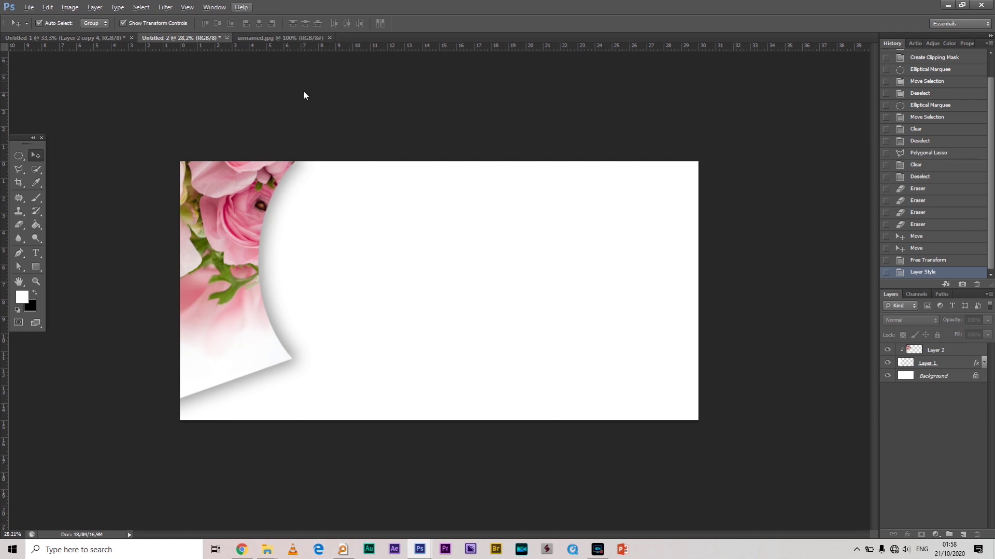
click(276, 39)
click(330, 38)
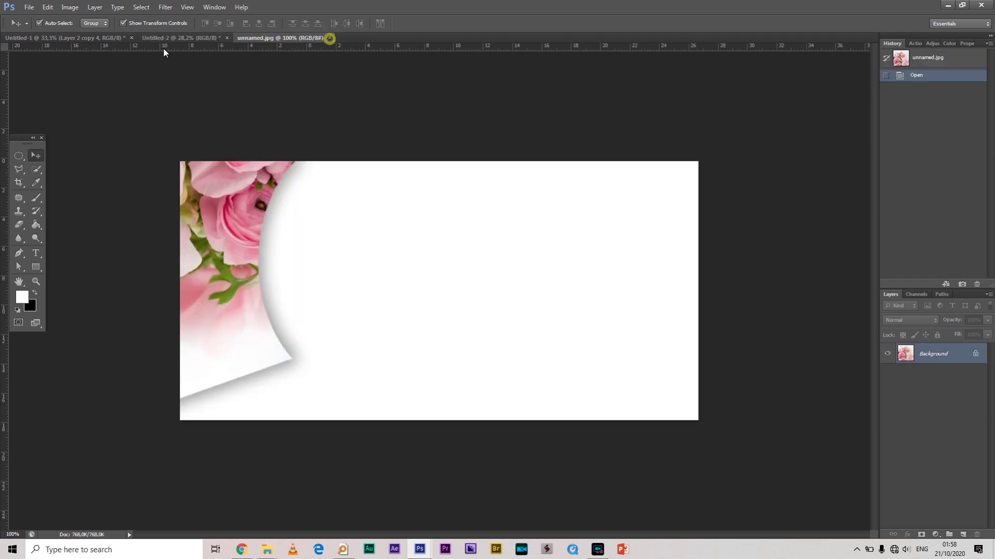
click(194, 40)
click(963, 534)
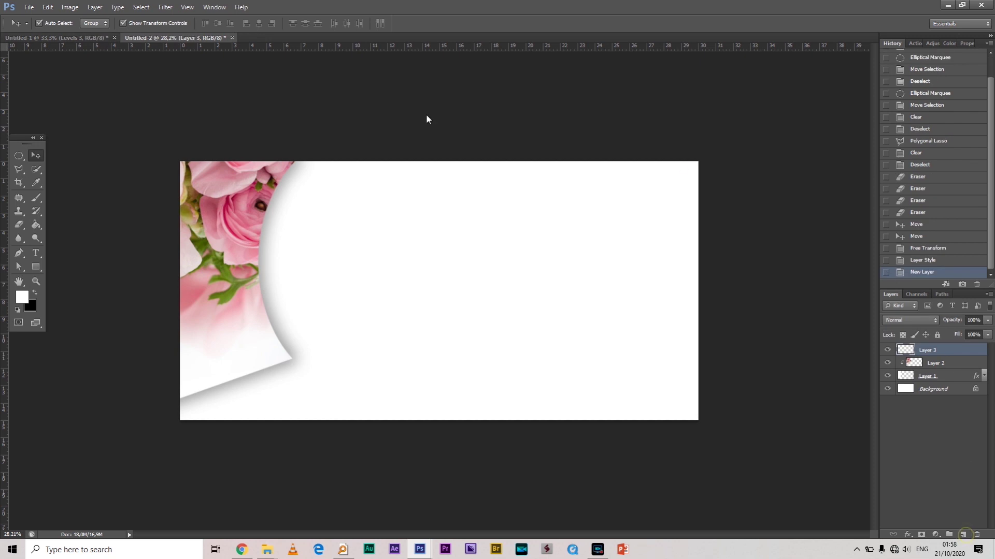
Copy the gold ring from Untitled-1 into Untitled-2 and enlarge it so it runs partly off the canvas's right edge
click(85, 39)
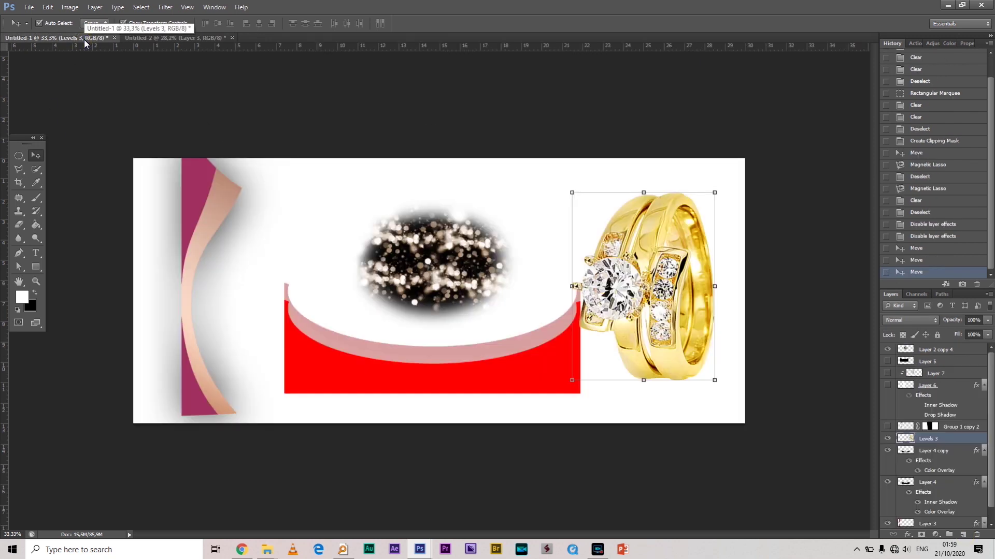
drag(659, 255, 172, 36)
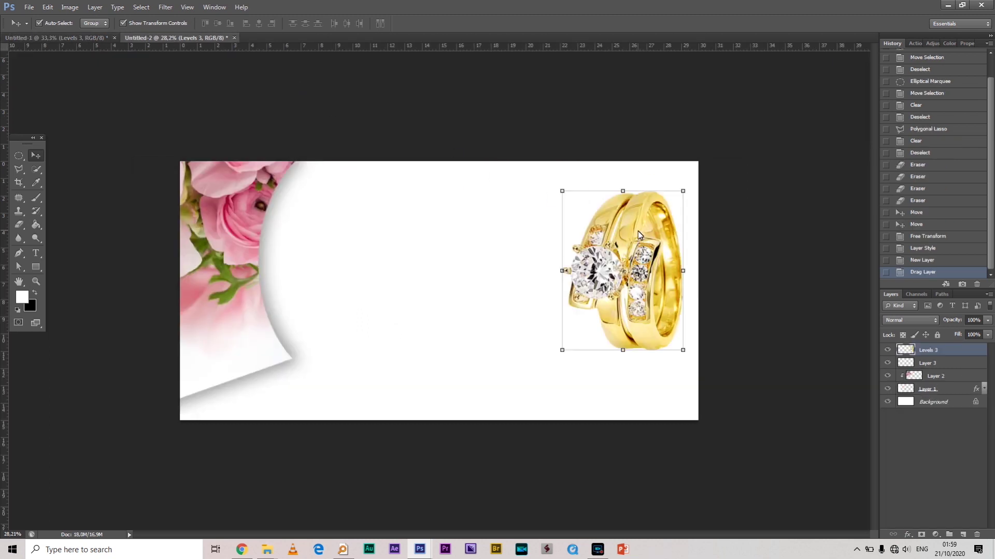
drag(638, 231, 675, 245)
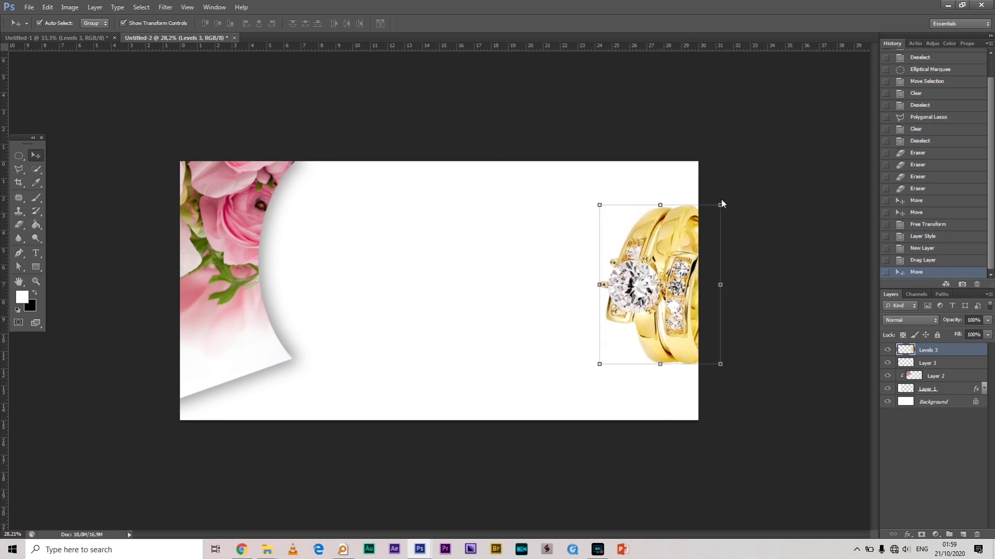
drag(722, 205, 736, 187)
mouse_move(677, 233)
mouse_down()
mouse_move(699, 232)
mouse_move(679, 214)
mouse_up()
key(Return)
Copy the curved maroon and peach band from Untitled-1 into Untitled-2 and rotate it 90° counterclockwise
click(82, 36)
drag(213, 234, 178, 93)
drag(175, 39, 444, 280)
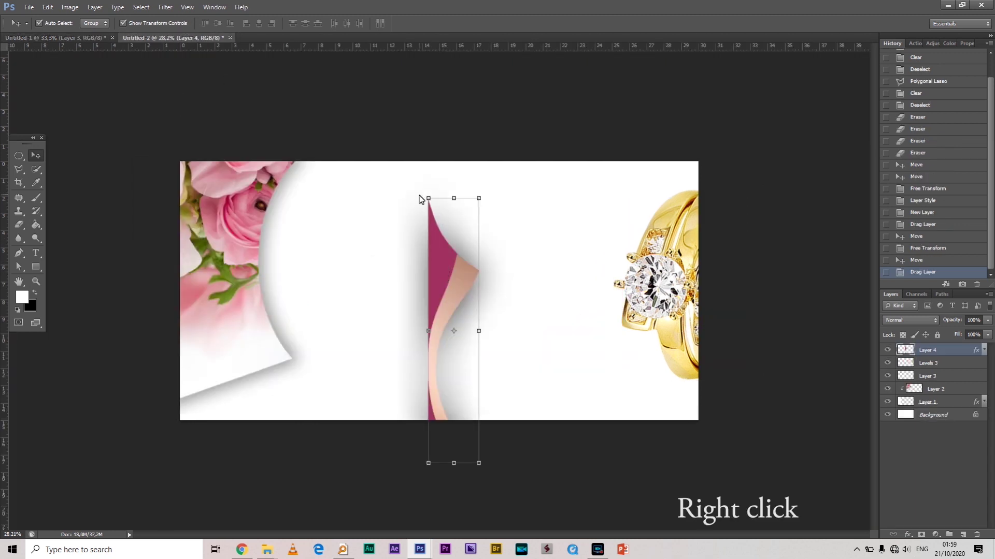
right_click(435, 215)
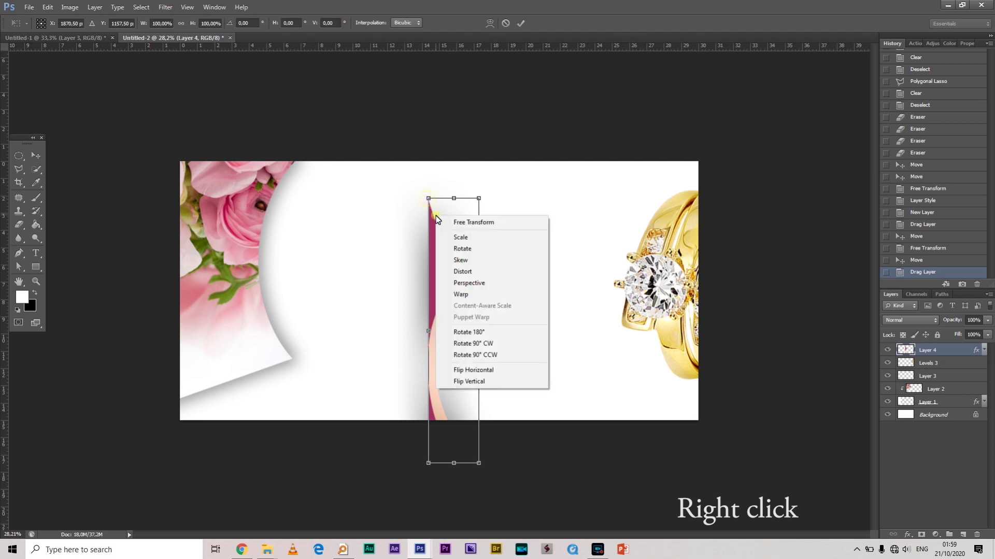
click(508, 356)
Stretch and position the maroon and peach band so it spans the full bottom edge of the canvas
drag(586, 305, 725, 279)
drag(668, 340, 596, 396)
drag(655, 388, 704, 388)
drag(383, 335, 382, 353)
drag(60, 388, 55, 391)
scroll(56, 392, down, 2)
drag(621, 378, 627, 377)
scroll(626, 377, up, 3)
drag(321, 356, 320, 375)
drag(505, 411, 507, 407)
drag(330, 370, 329, 383)
key(Return)
click(668, 112)
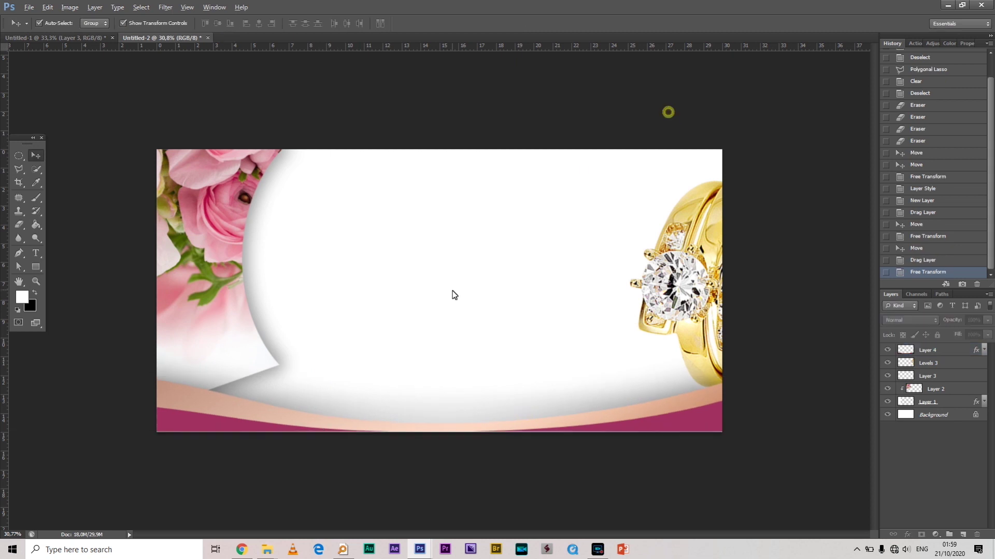
Draw a thin vertical white rectangle shape about 14 px wide and 724 px high beside the flower picture's curved edge
scroll(455, 295, down, 1)
scroll(477, 356, up, 2)
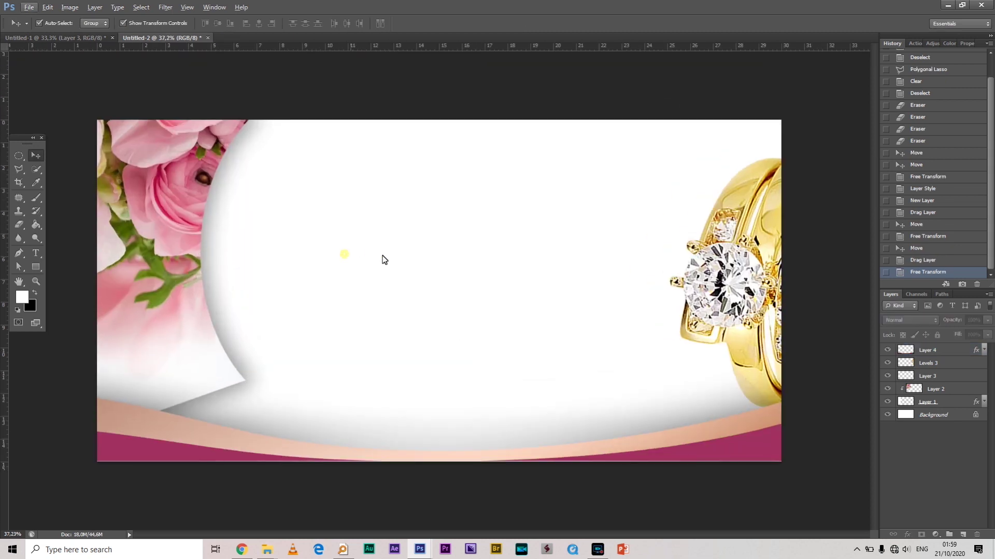
scroll(438, 290, down, 1)
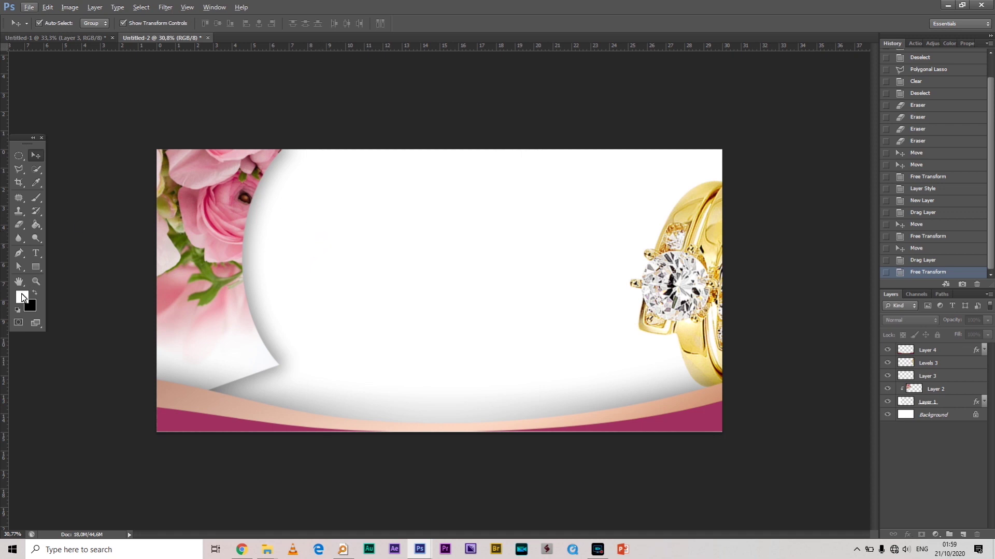
drag(38, 267, 70, 263)
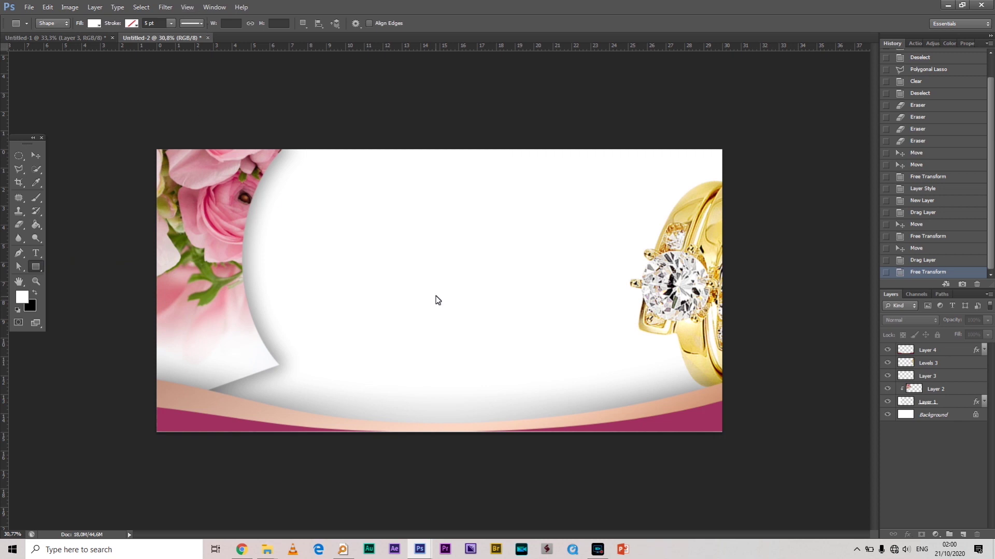
drag(298, 185, 301, 305)
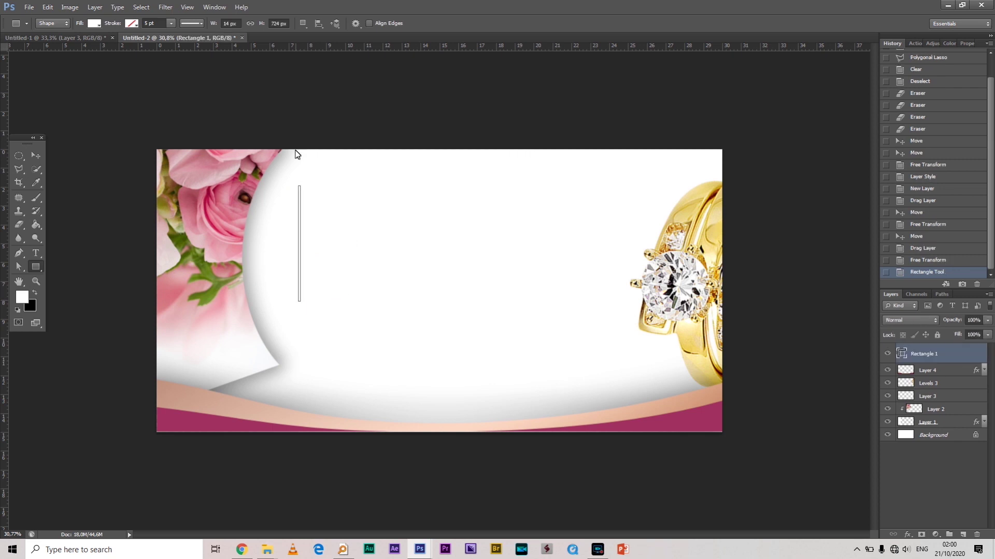
Apply a red Color Overlay at 100% opacity to the thin rectangle, leaving Drop Shadow off
click(41, 155)
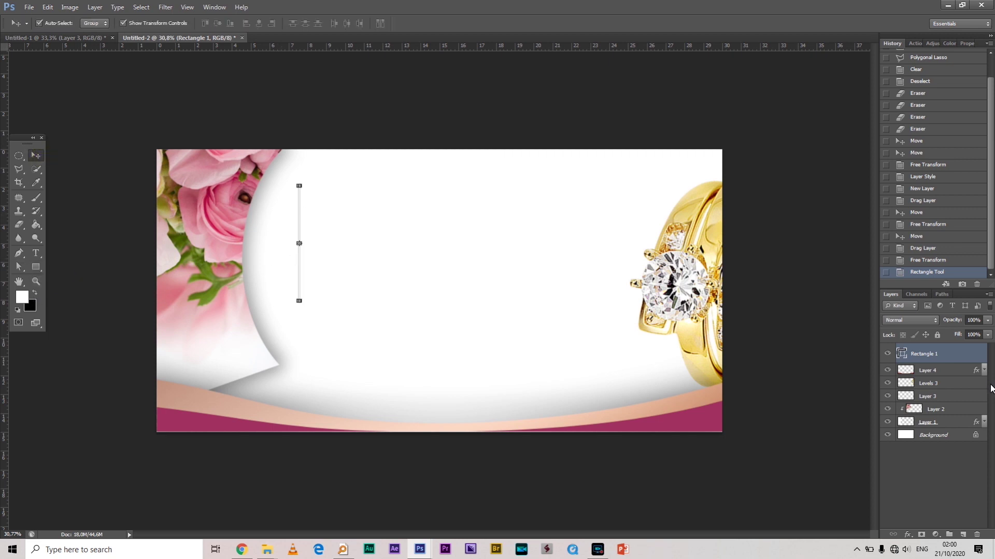
double_click(968, 354)
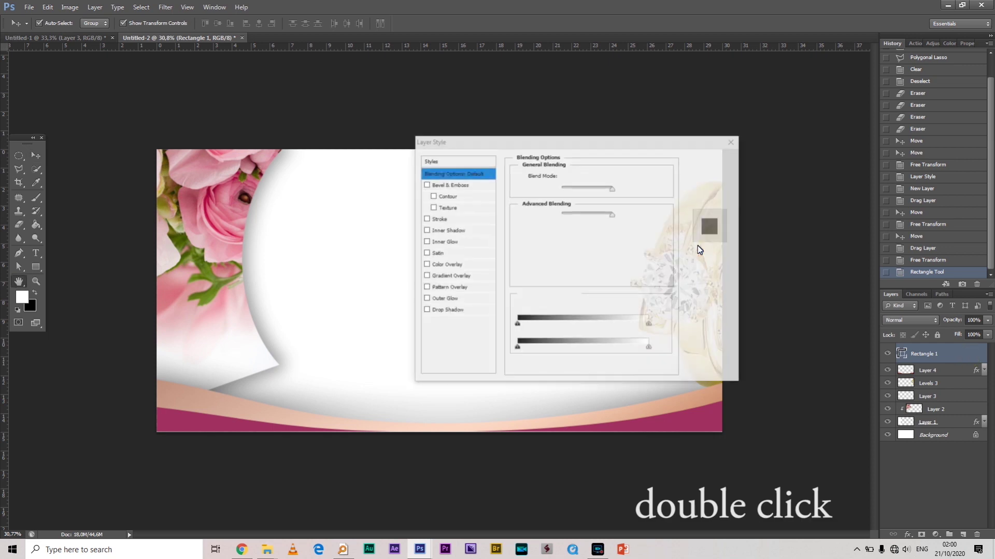
click(443, 312)
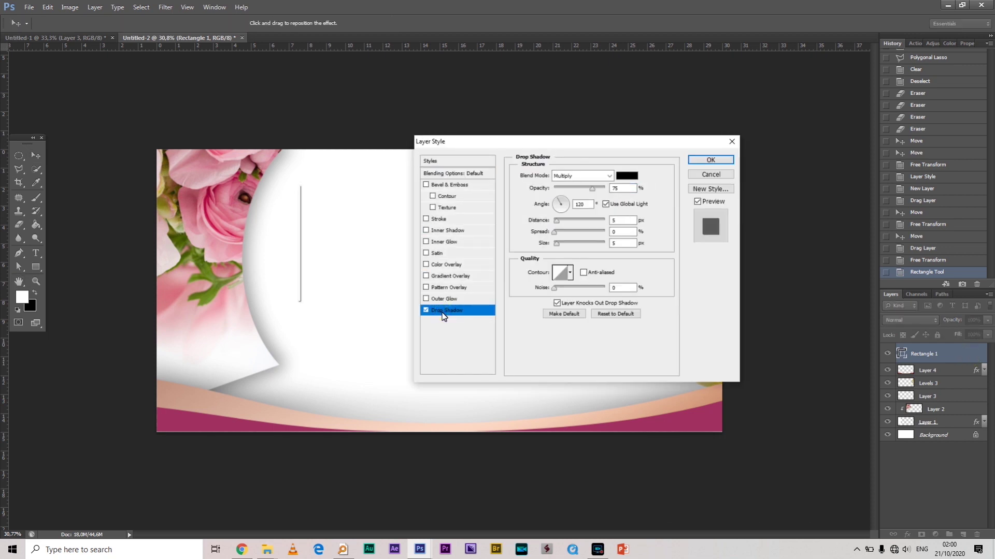
click(440, 265)
click(426, 310)
click(711, 159)
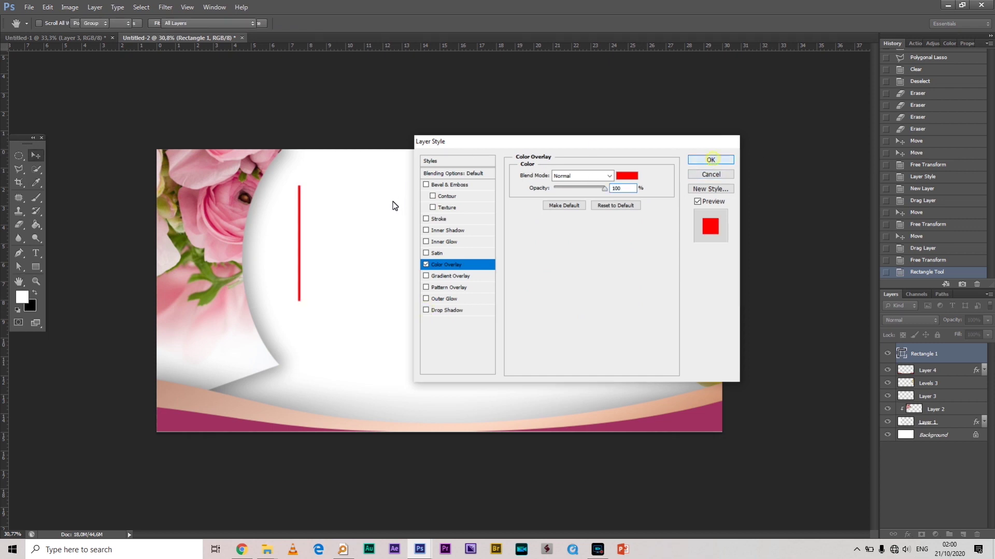
Narrow the red line to 17.39% width, rotate it about -31.13° and move it toward the canvas's upper middle
key(ctrl+plus)
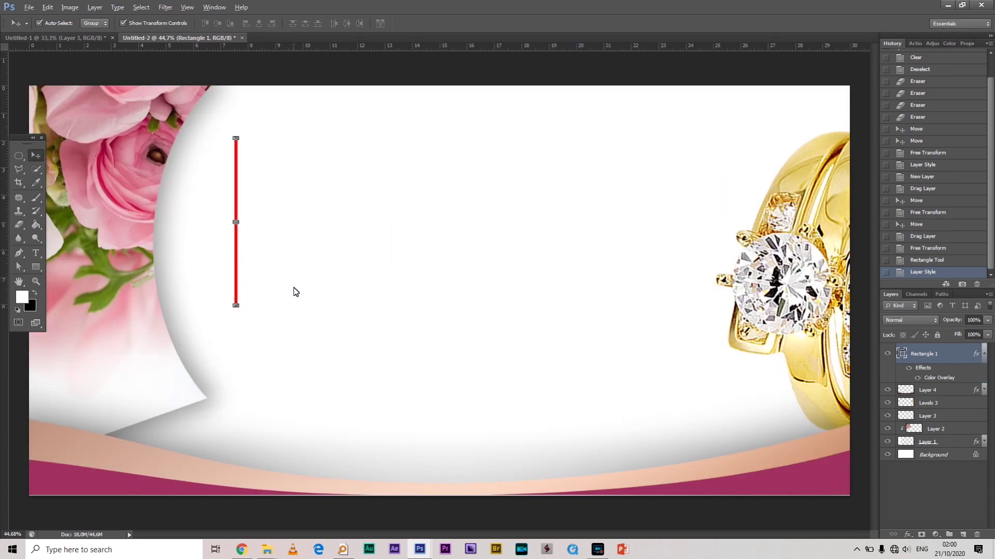
click(236, 305)
drag(247, 318, 280, 290)
drag(245, 247, 352, 187)
scroll(352, 188, up, 5)
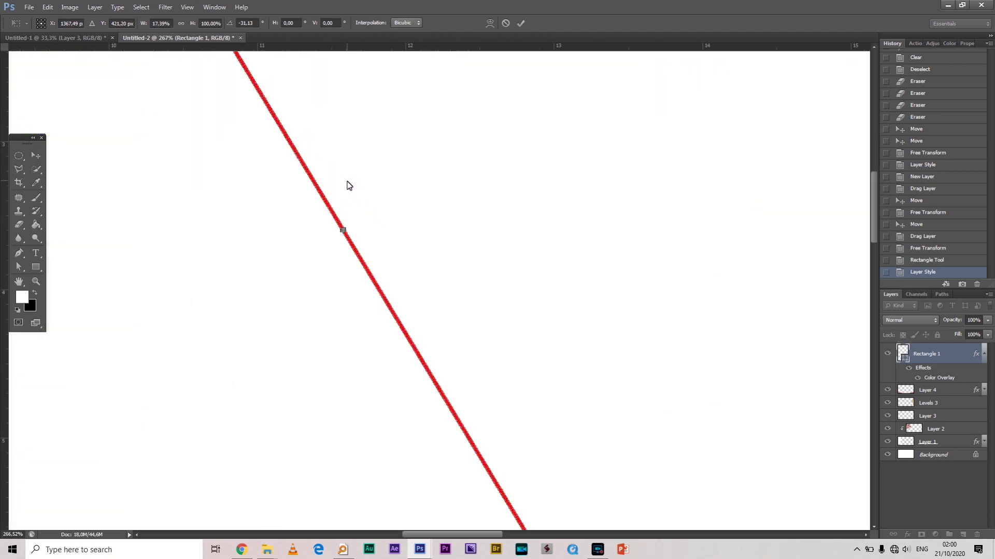
scroll(346, 250, down, 6)
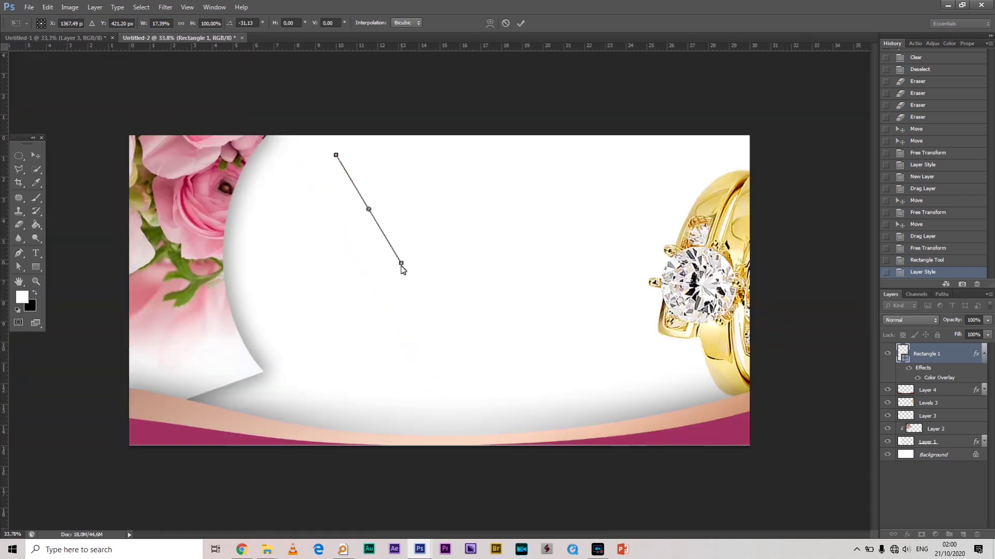
key(alt+space)
key(Escape)
key(Return)
click(438, 222)
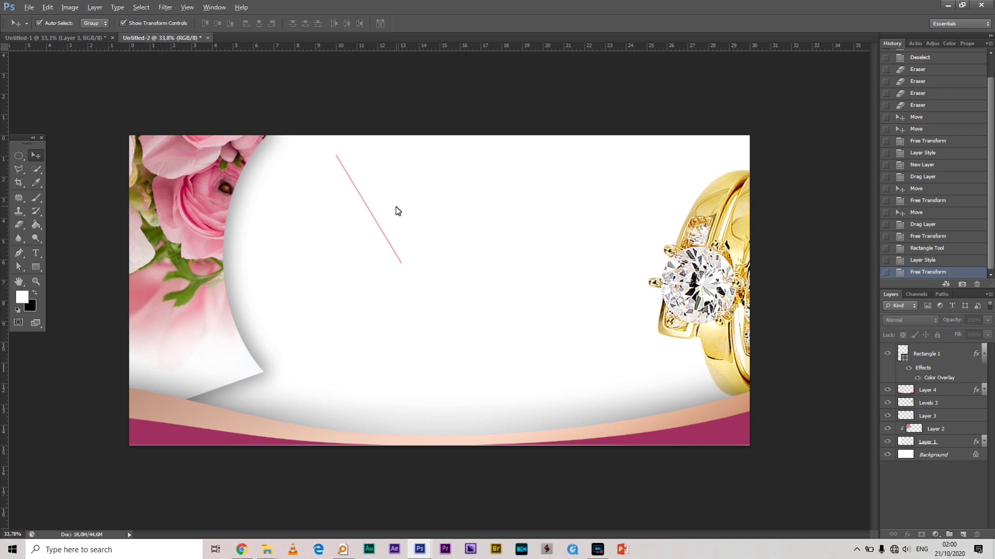
Duplicate the layer of the slanted red line
scroll(398, 211, up, 4)
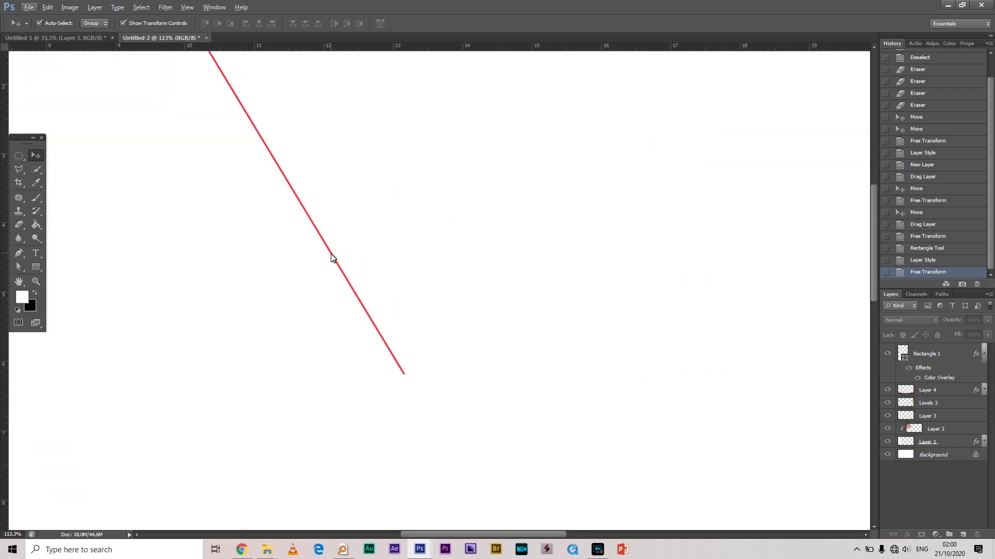
click(333, 257)
scroll(746, 300, down, 4)
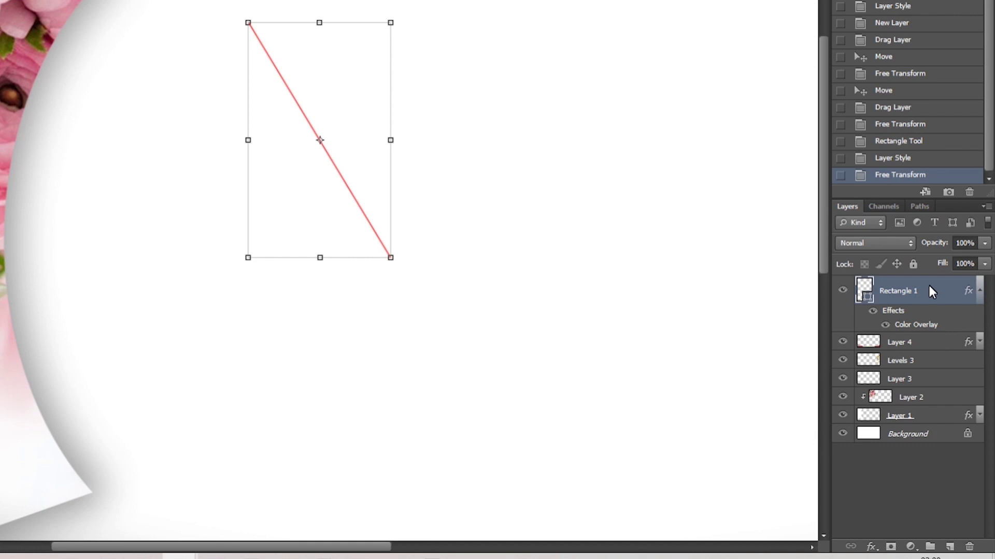
drag(946, 353, 949, 548)
Rotate the duplicated line 90° counter-clockwise, tilt it further and place it under the original so both lines form a right-pointing chevron
click(391, 24)
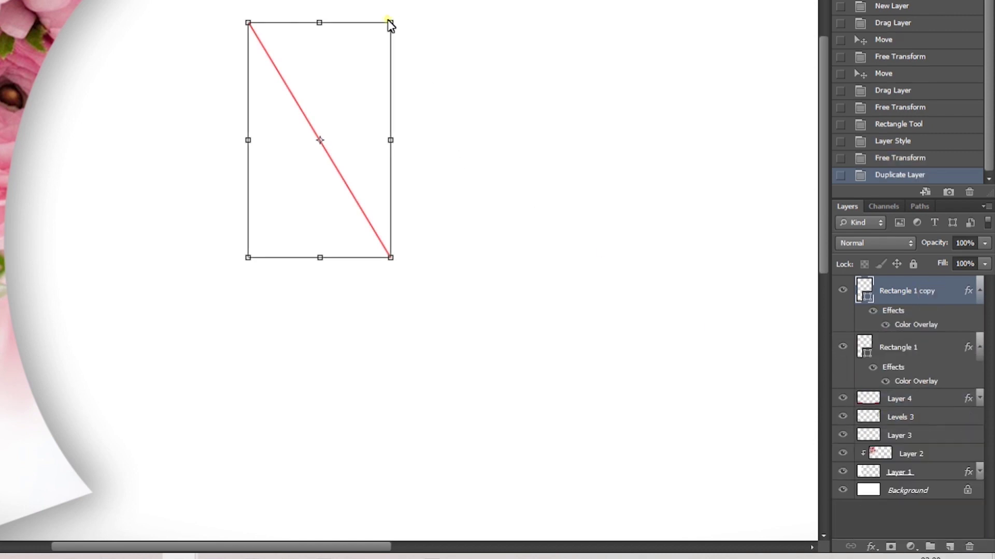
right_click(388, 36)
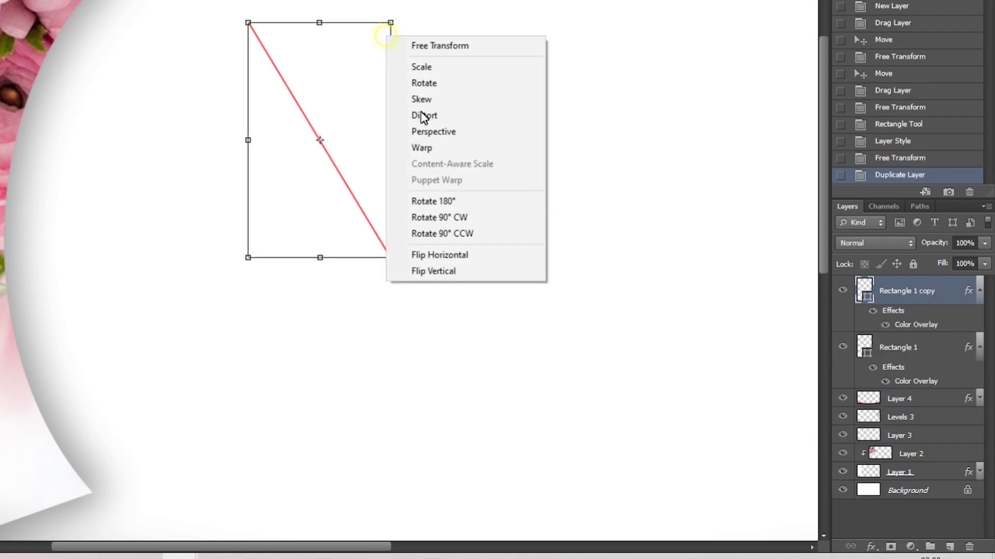
click(487, 233)
drag(390, 107, 398, 316)
drag(501, 319, 475, 220)
drag(398, 290, 392, 317)
scroll(436, 299, down, 3)
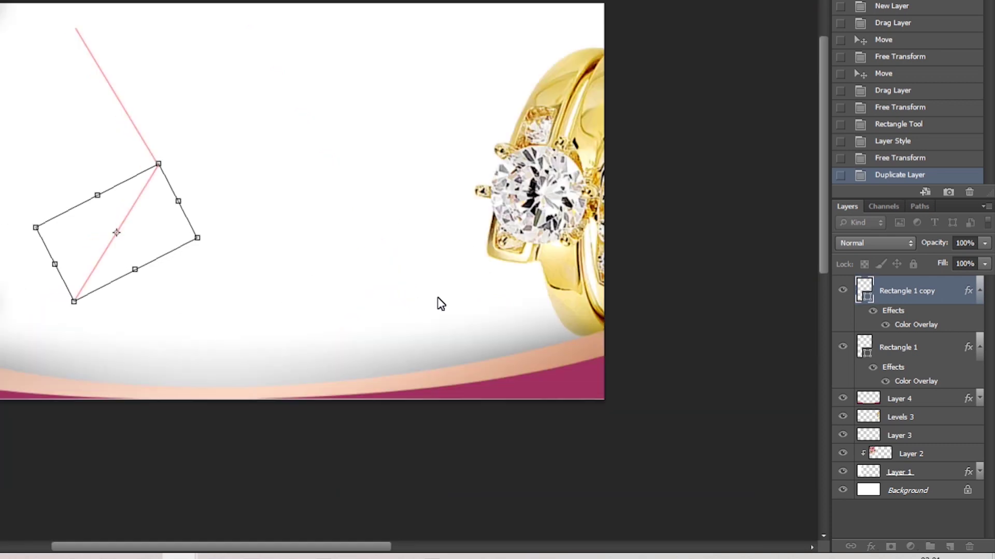
scroll(217, 199, up, 2)
scroll(177, 175, up, 1)
double_click(104, 174)
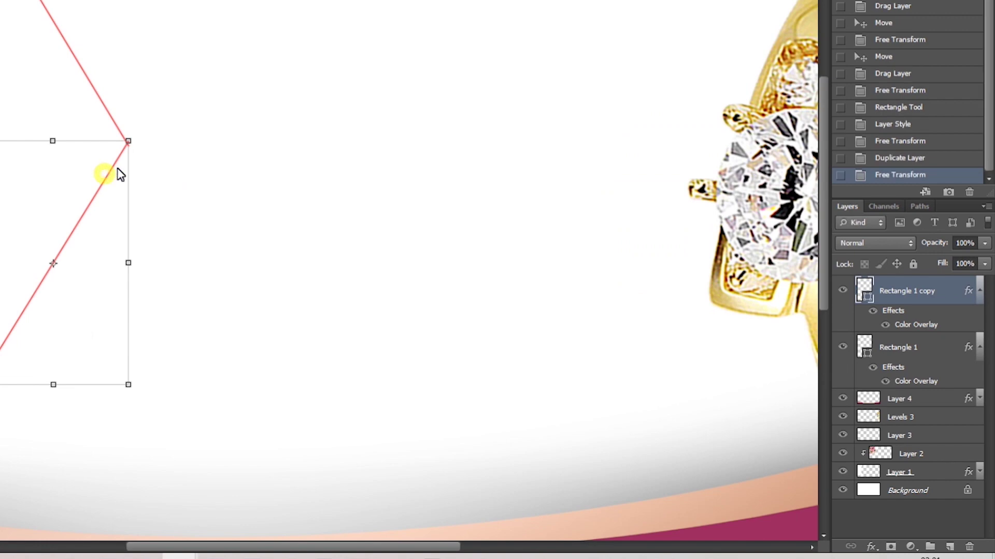
Nudge the lower red line down until its upper end meets the tip of the upper line exactly
scroll(173, 153, up, 4)
scroll(112, 133, up, 3)
drag(45, 156, 162, 93)
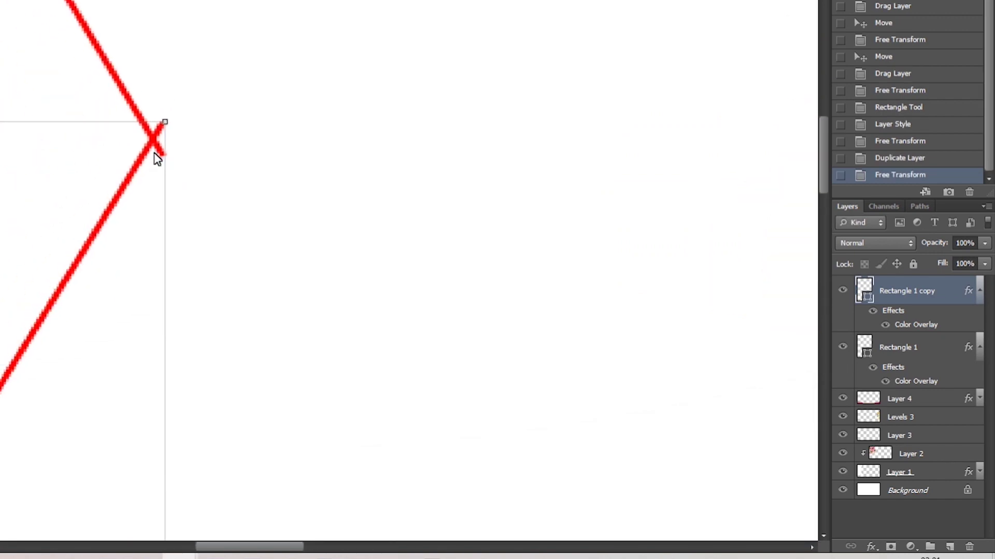
key(Down)
key(Down)
key(Down)
key(Down)
key(Down)
key(Down)
key(Down)
key(Down)
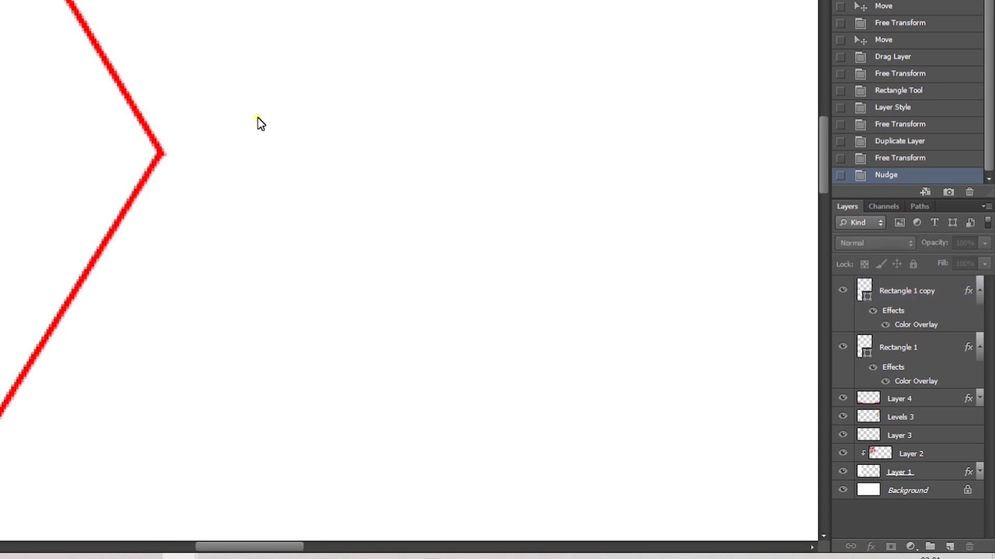
scroll(222, 148, down, 1)
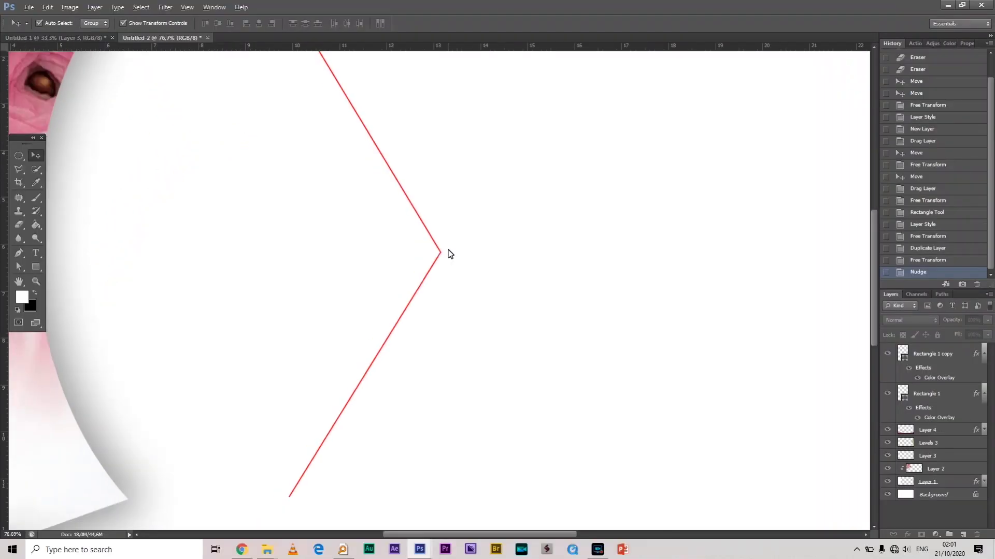
scroll(449, 254, down, 5)
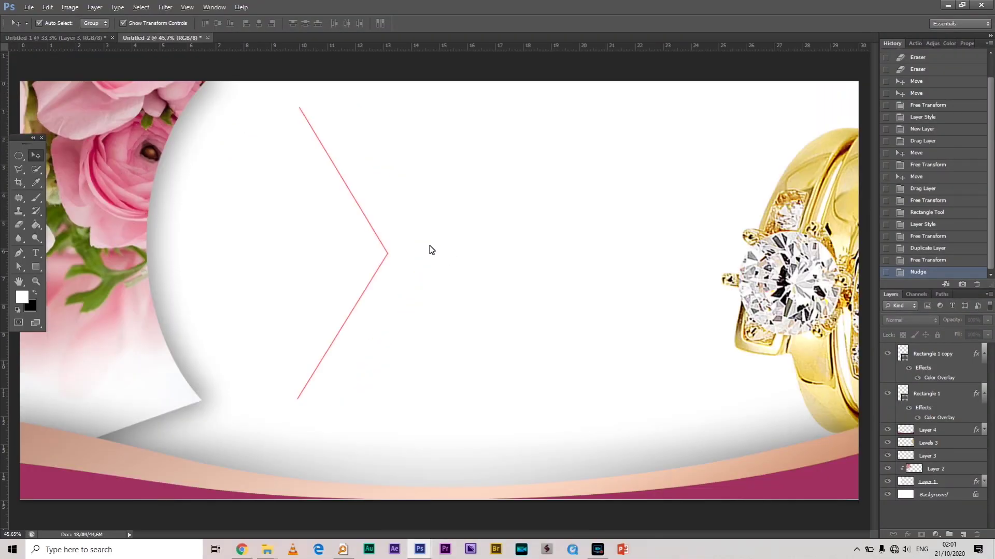
Select both red line layers together and shift the chevron left, closer to the flower picture
key(ctrl)
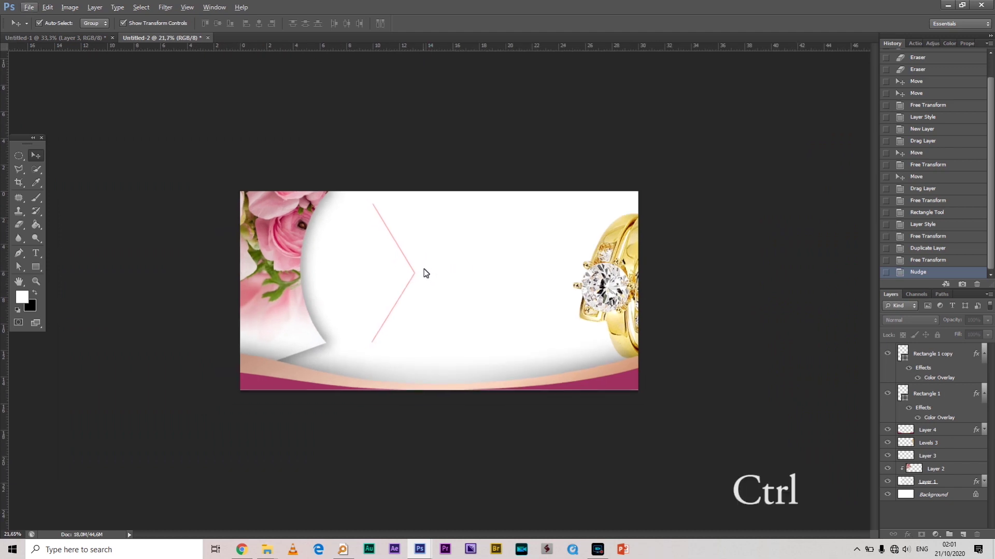
ctrl+click(928, 363)
ctrl+click(956, 392)
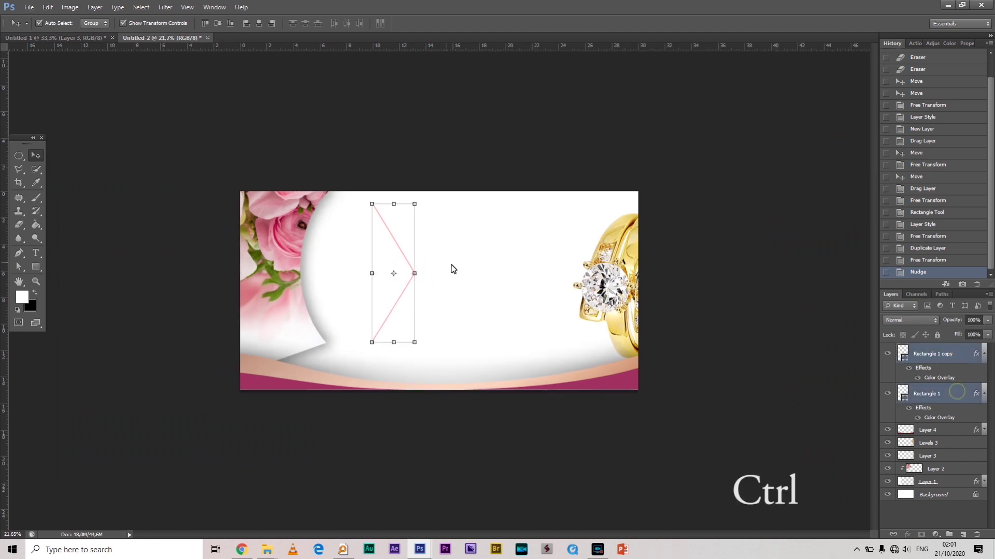
key(shift+Left)
key(shift+Left)
key(shift+Left)
key(shift+Left)
key(shift+Left)
key(shift+Left)
key(shift+Left)
key(shift+Left)
key(shift+Left)
key(shift+Left)
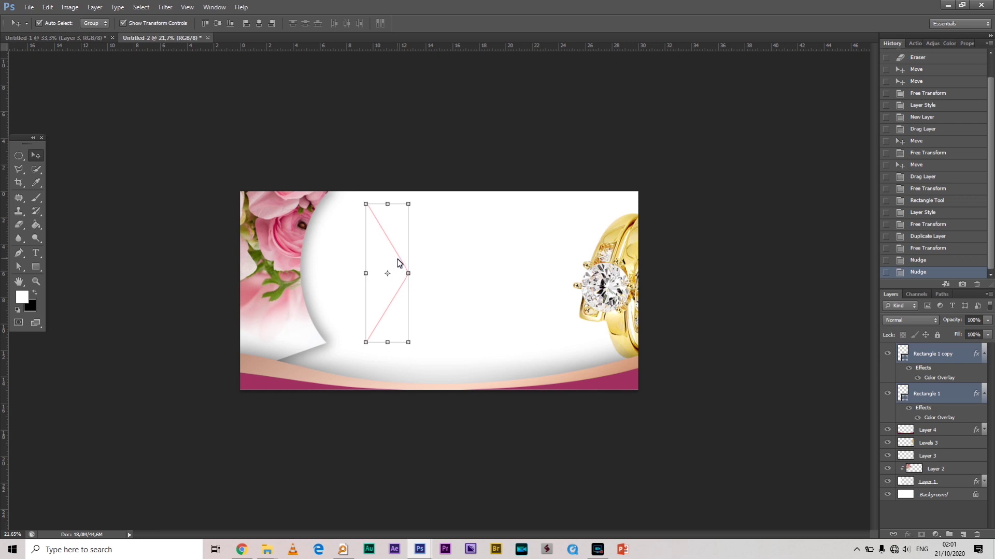
key(shift+Left)
key(shift+Left)
key(shift+Right)
key(shift+Right)
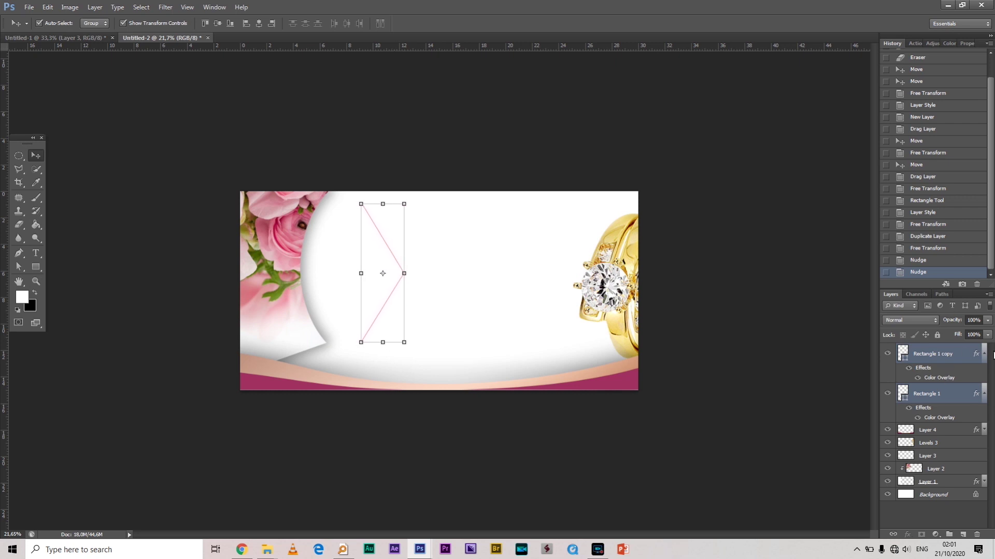
Collapse the effects lists of the two red line layers and merge their shapes into one layer
click(984, 356)
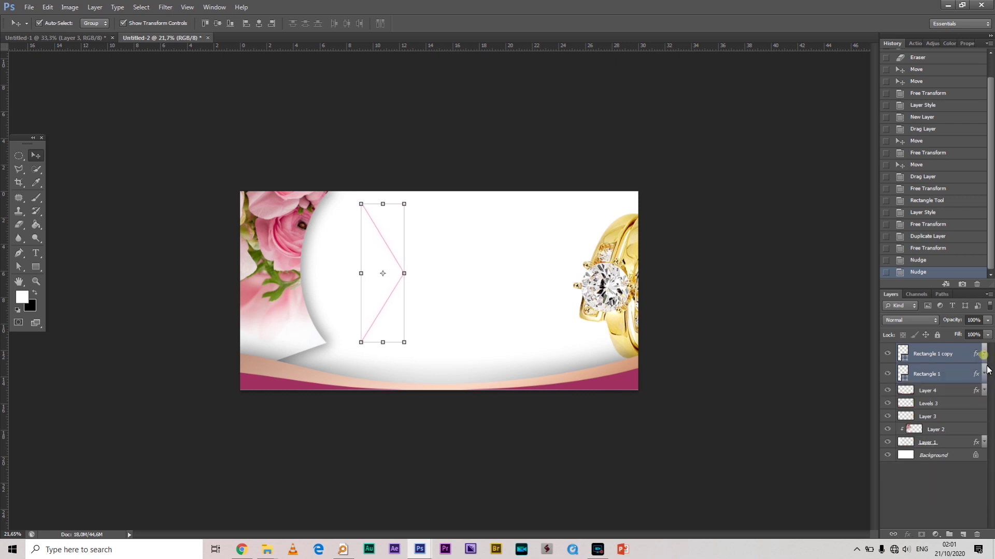
right_click(957, 357)
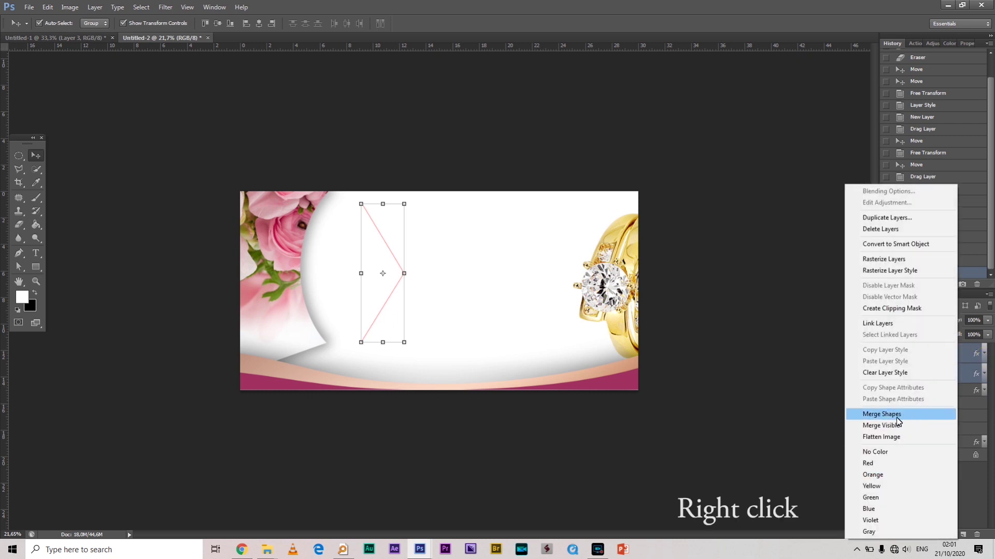
click(881, 415)
Duplicate the merged chevron, flip the copy horizontally and place it slightly lower beside the gold rings
drag(961, 382, 962, 535)
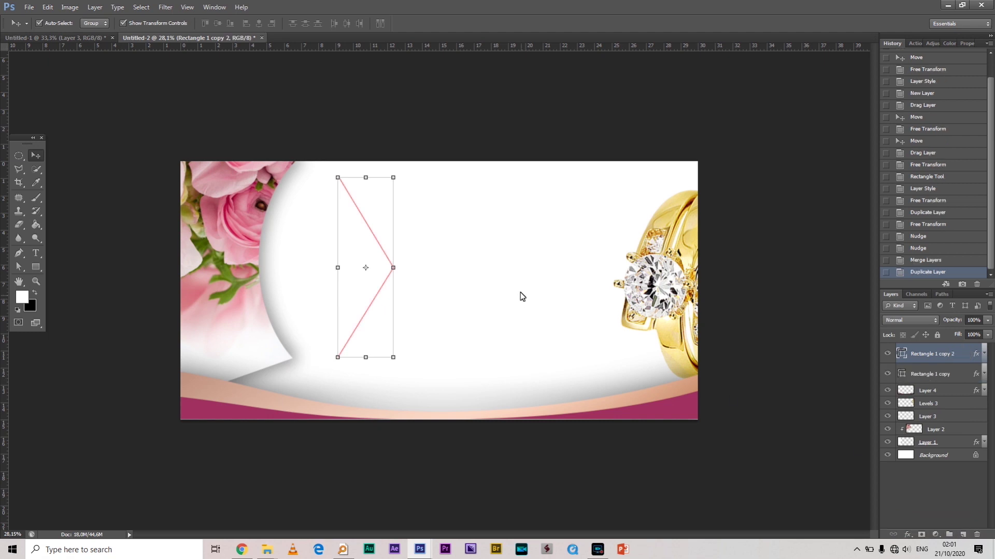
click(338, 178)
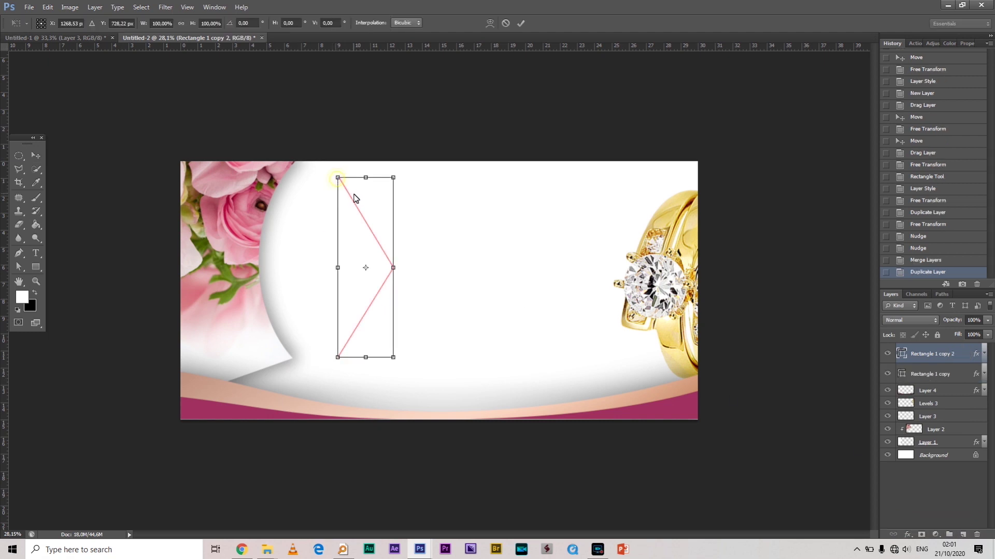
right_click(352, 197)
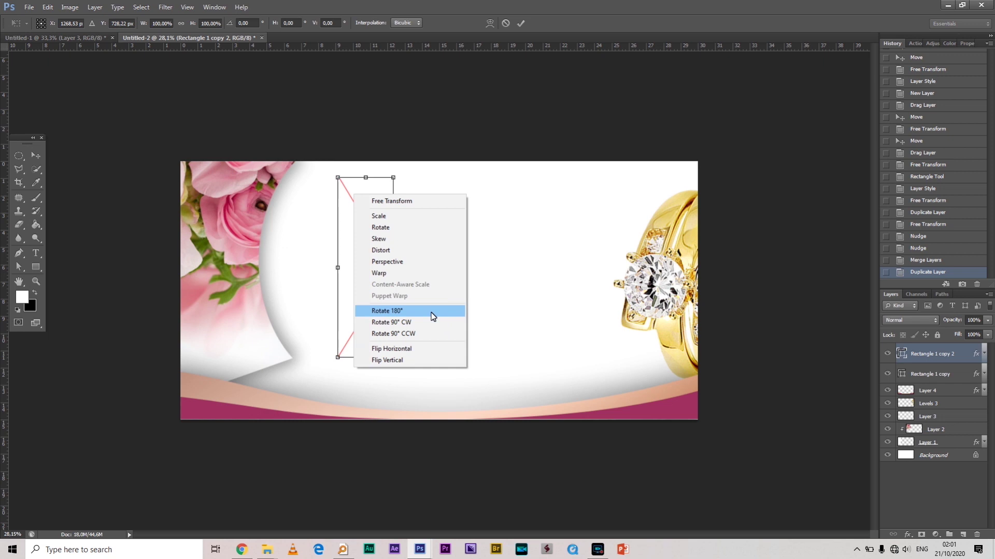
click(432, 351)
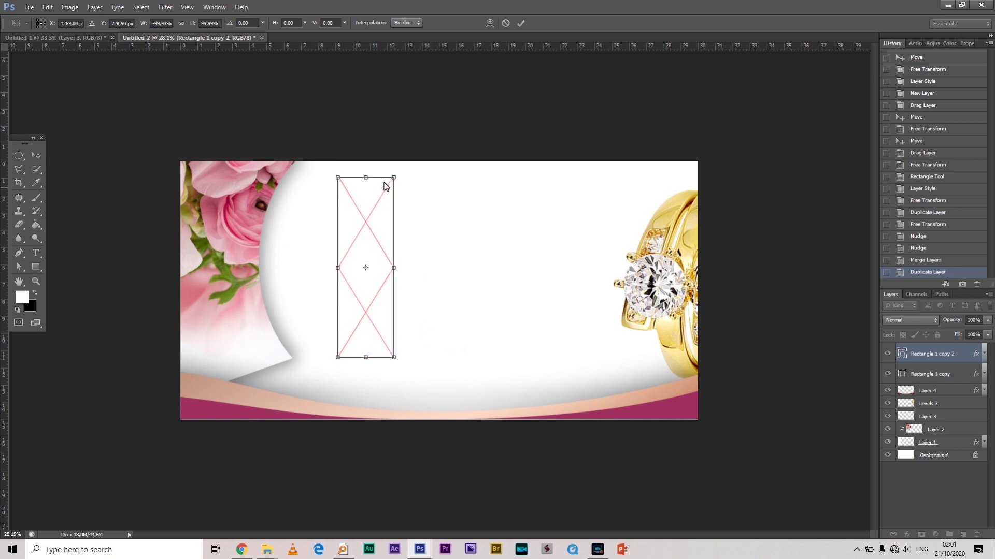
drag(386, 200, 599, 264)
key(Return)
click(473, 103)
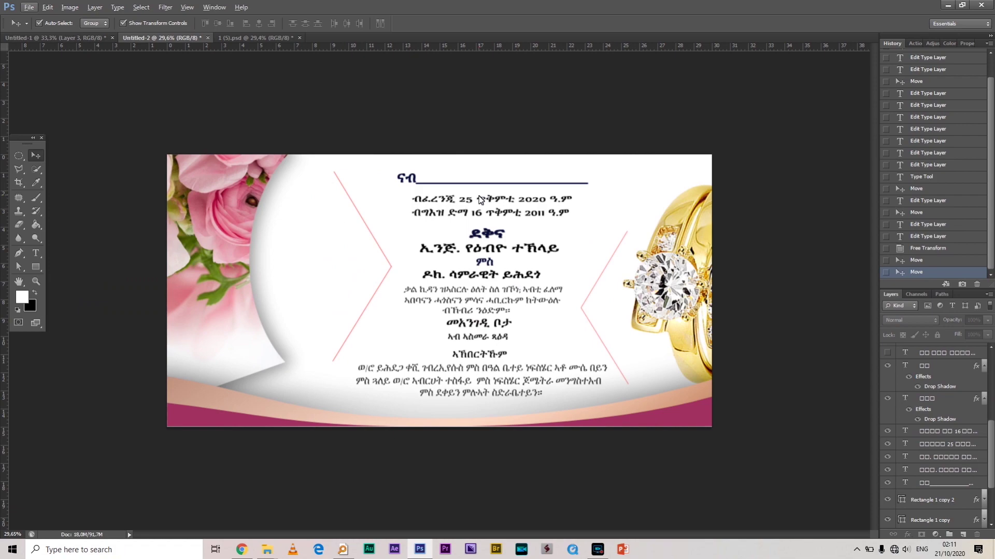
Copy the dark blue heading ደቅና into the space between the flower picture and the chevron and enlarge it to about twice its size
key(alt)
drag(490, 239, 456, 268)
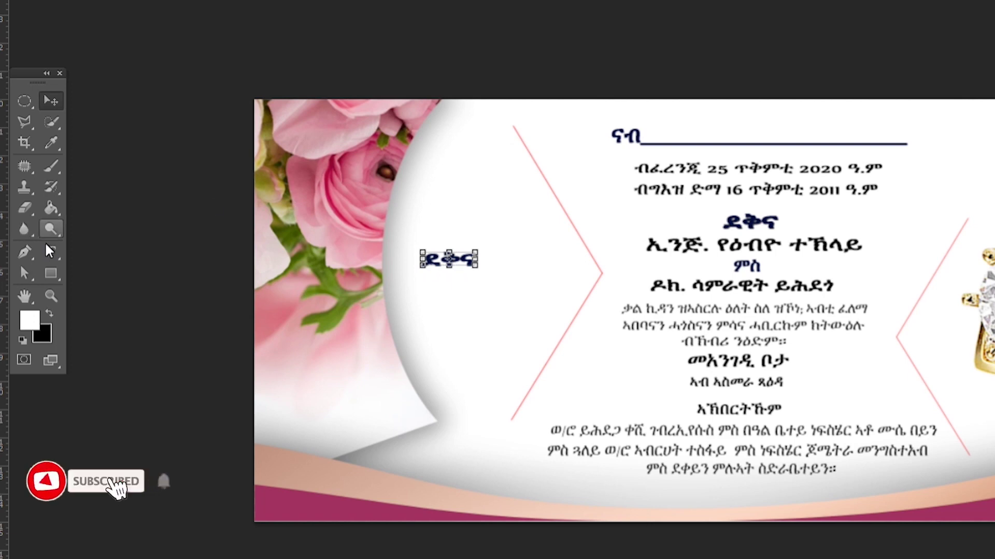
drag(475, 253, 491, 268)
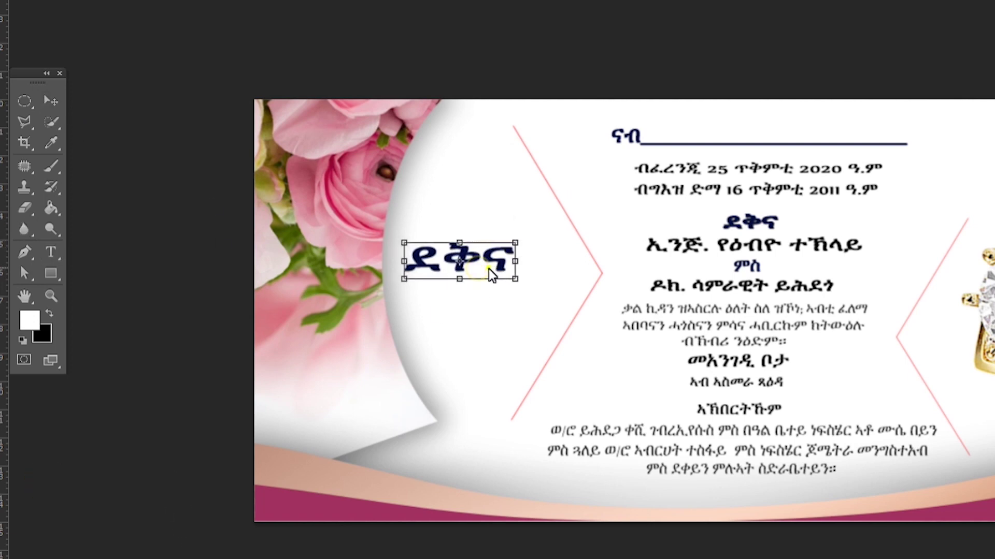
key(Return)
Replace the text of the enlarged heading copy with መርዓ
click(51, 252)
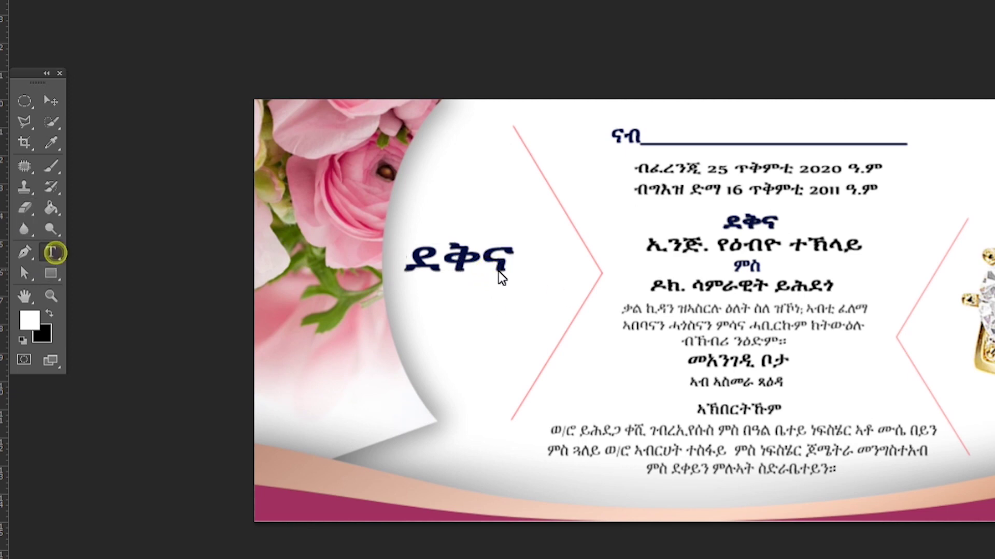
drag(509, 259, 350, 265)
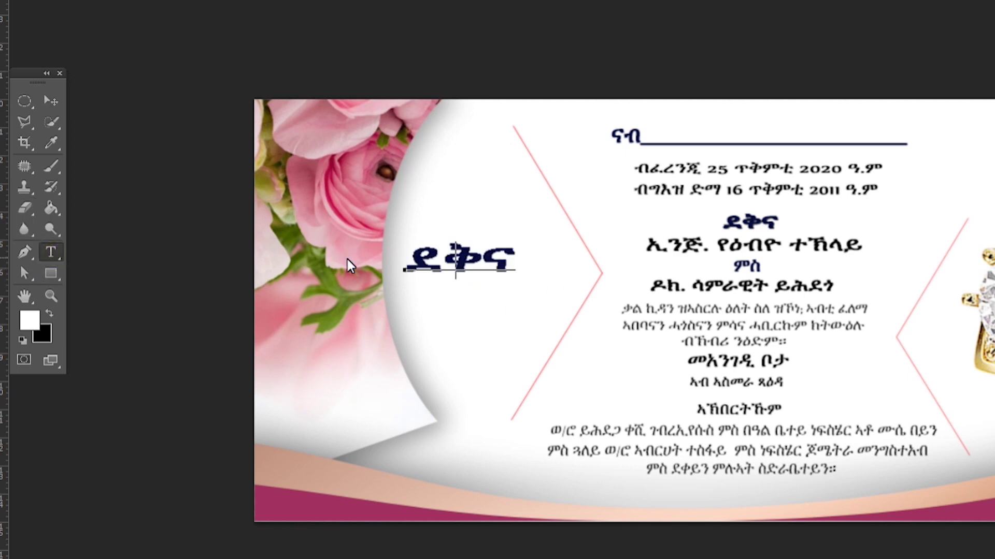
text(መርሮአ)
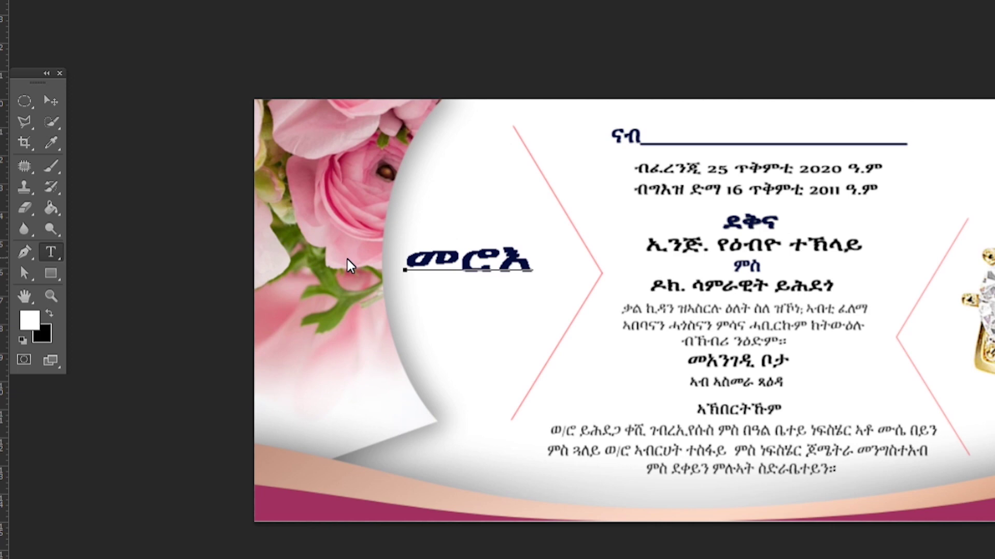
key(BackSpace)
key(BackSpace)
text(ር)
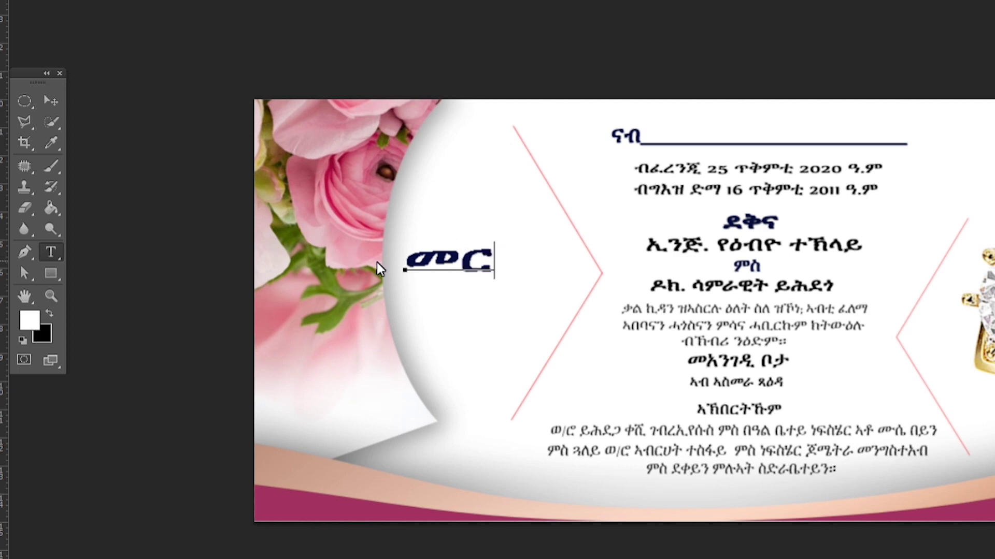
key(BackSpace)
text(ርዕ)
text(ዓ)
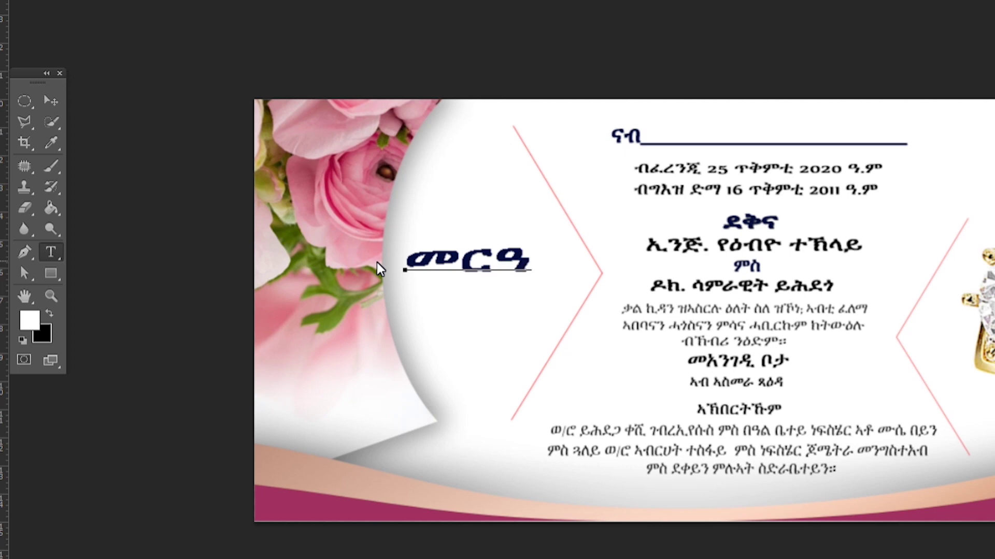
Stretch the መርዓ text slightly taller and wider within the space before the chevron
click(50, 100)
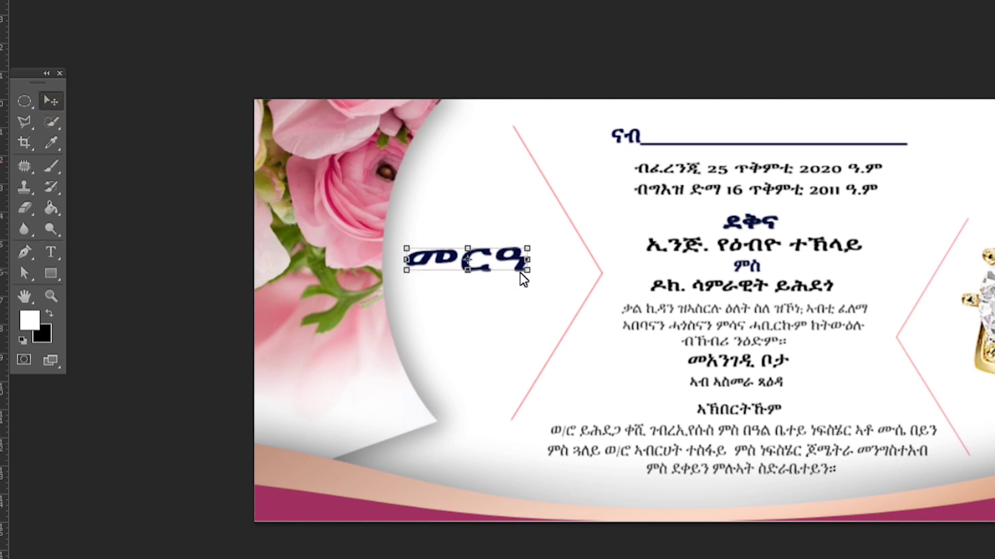
drag(525, 274, 532, 241)
double_click(511, 256)
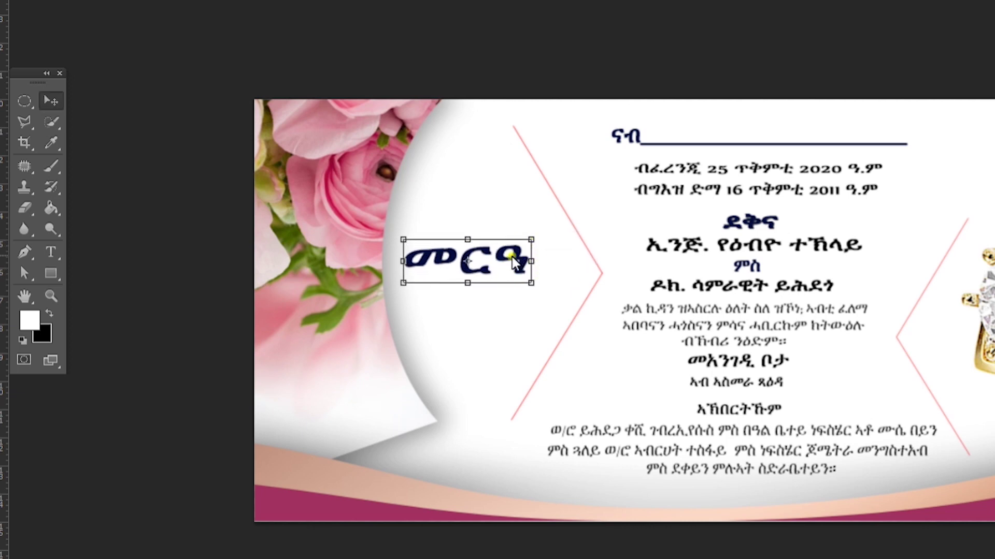
Add a Color Overlay in pale pink ffe7e7 at 100% opacity to the መርዓ text
double_click(969, 400)
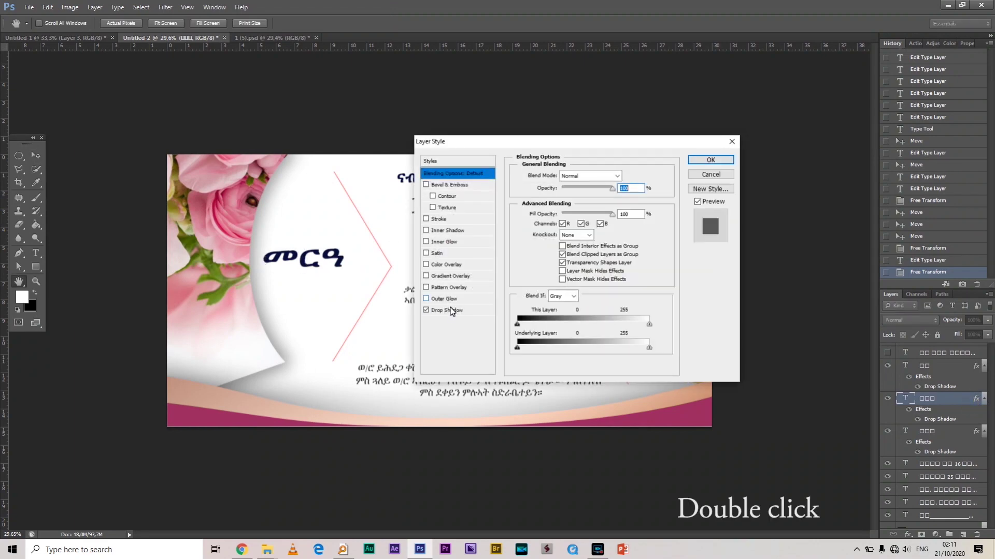
click(446, 265)
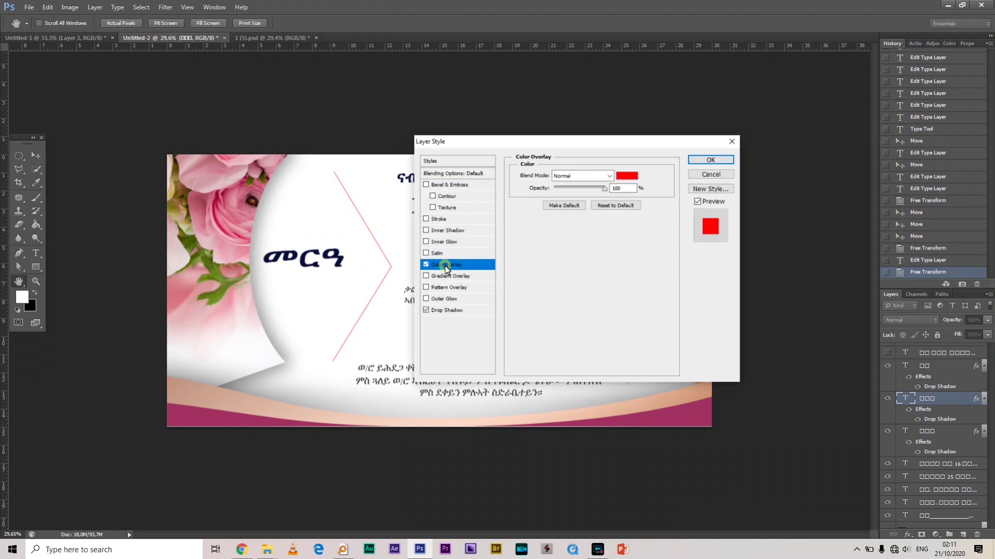
click(627, 177)
click(306, 224)
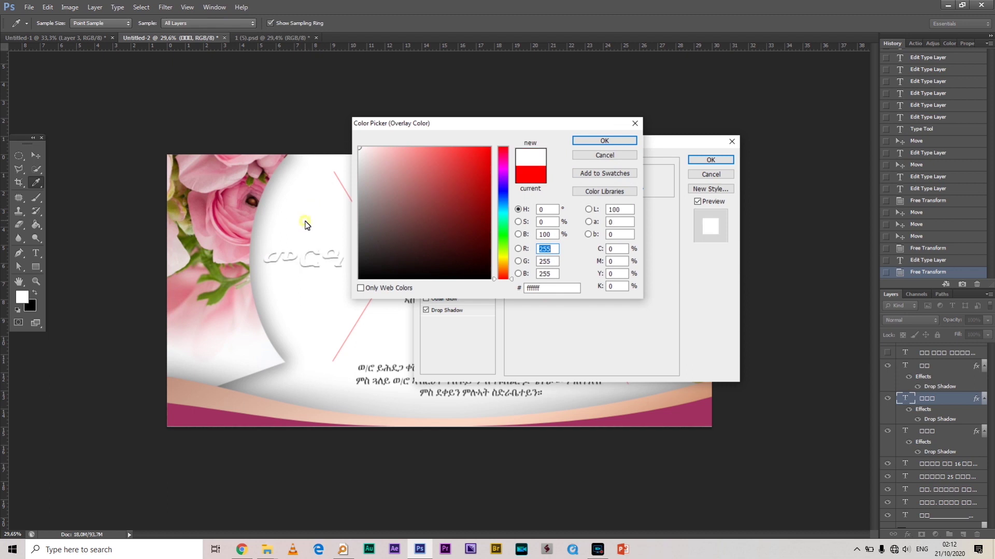
drag(410, 217, 373, 152)
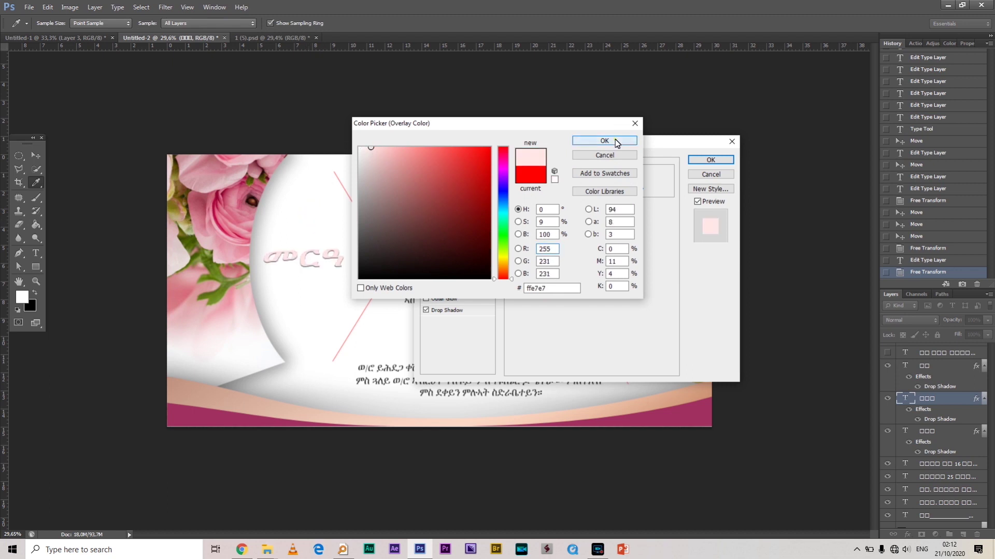
click(604, 141)
Tighten the መርዓ text's drop shadow to distance 4 px, spread 10% and size 1 px, and add an Inner Bevel emboss
click(446, 310)
drag(558, 243, 555, 243)
drag(554, 232, 559, 232)
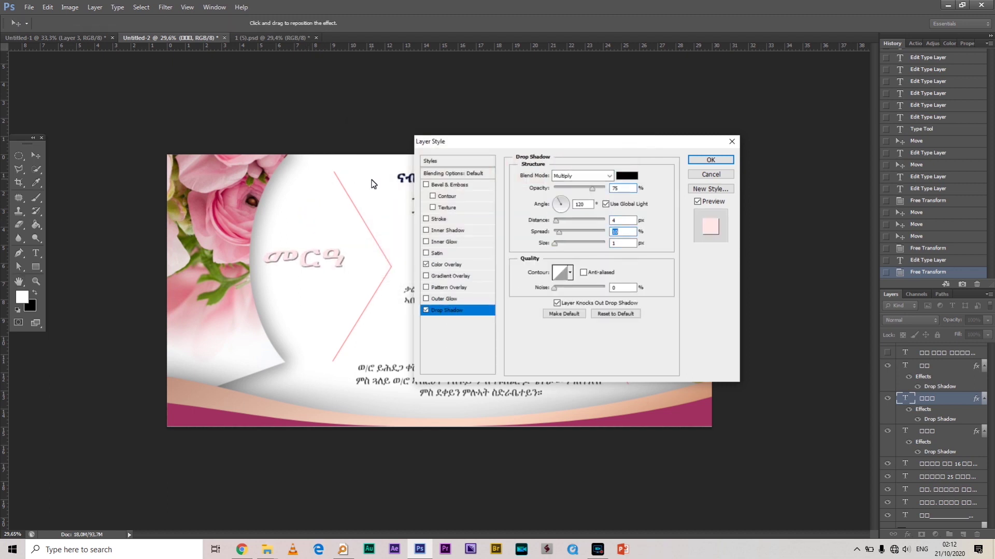
click(444, 189)
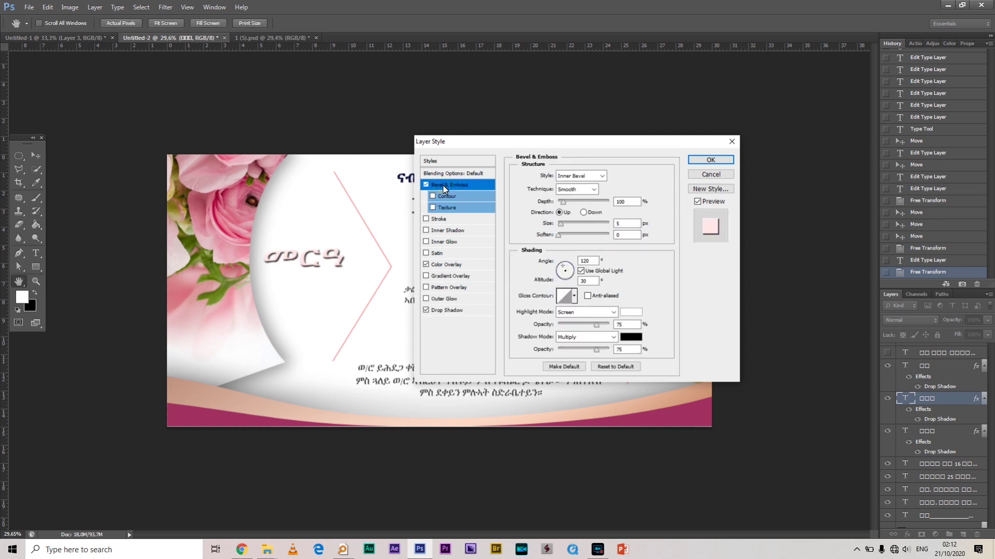
click(711, 160)
Copy the መርዓ text down to the start of the peach band and replace its wording with ብደሓን ምጹ !
drag(338, 264, 312, 390)
click(256, 39)
click(202, 39)
key(alt)
key(t)
double_click(317, 392)
text(ብደሓን ምጹ !)
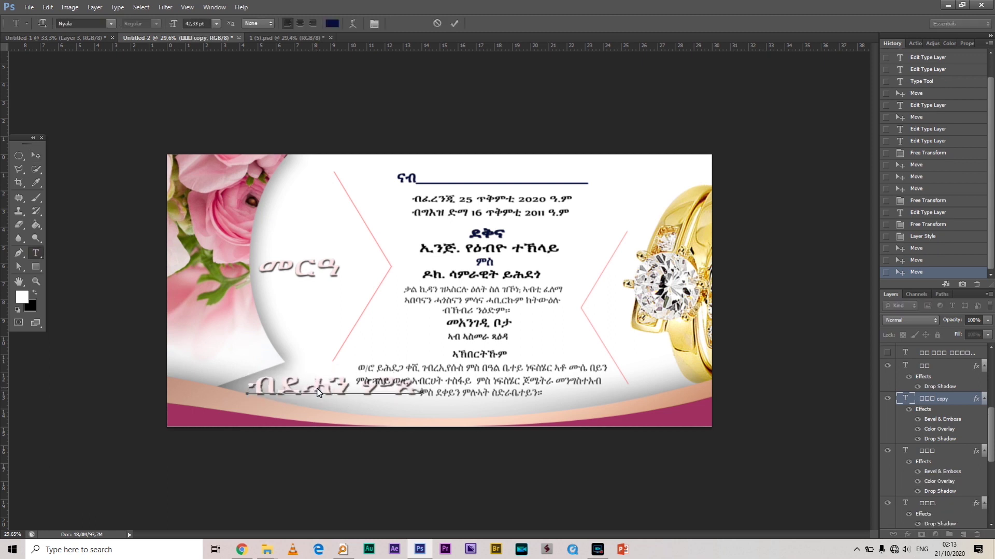
Scale the ብደሓን ምጹ ! text down and place it beneath the flower picture, just above the peach band
click(36, 158)
key(ctrl+t)
drag(248, 372, 294, 379)
drag(312, 385, 255, 390)
key(Return)
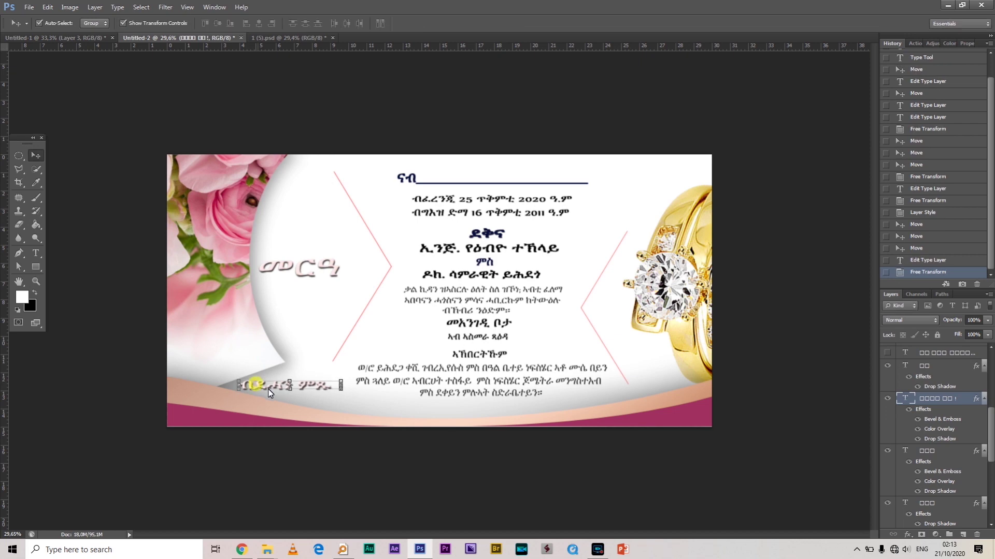
Turn off Bevel & Emboss on the ብደሓን ምጹ ! text and change its Color Overlay to white ffffff
click(319, 324)
click(293, 388)
click(294, 388)
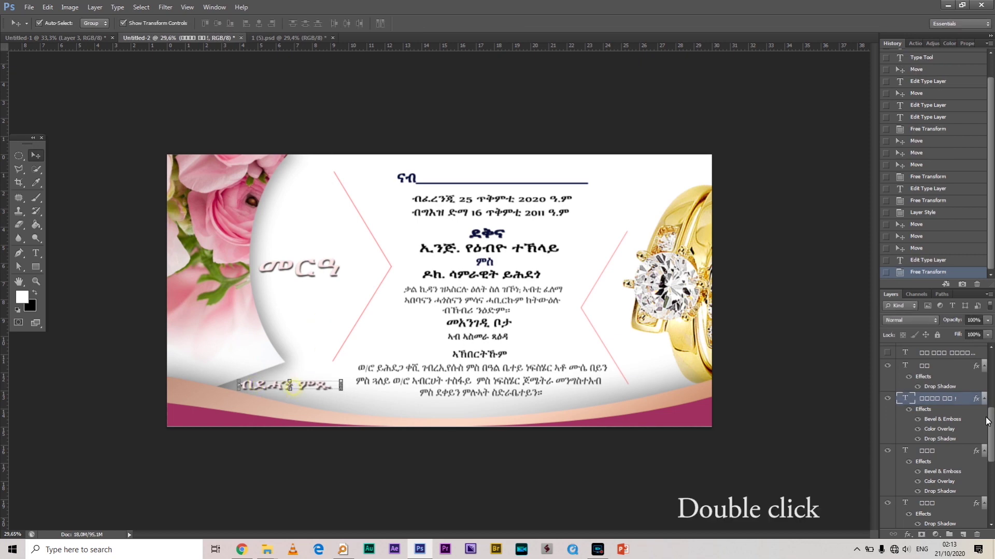
double_click(976, 399)
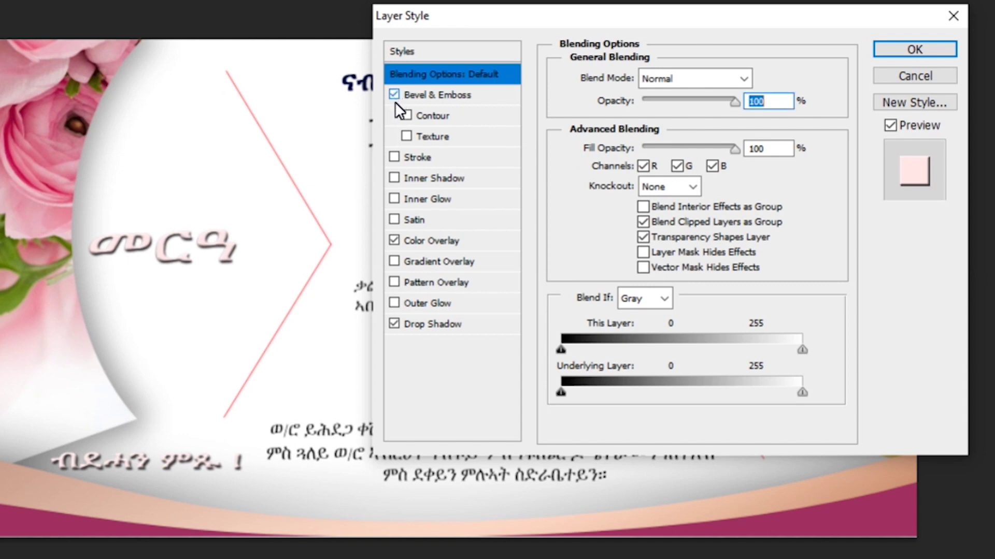
click(395, 95)
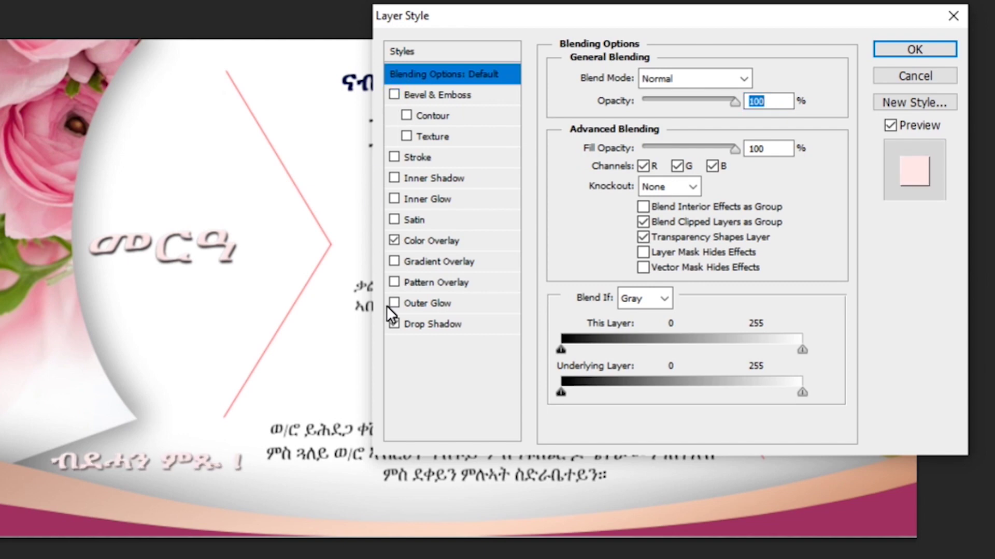
click(436, 241)
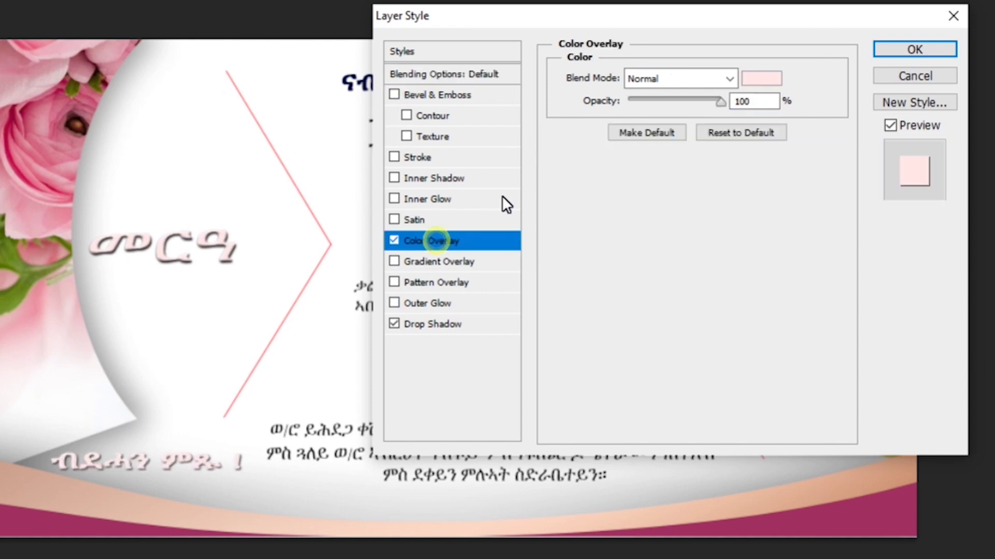
click(760, 85)
drag(296, 39, 204, 8)
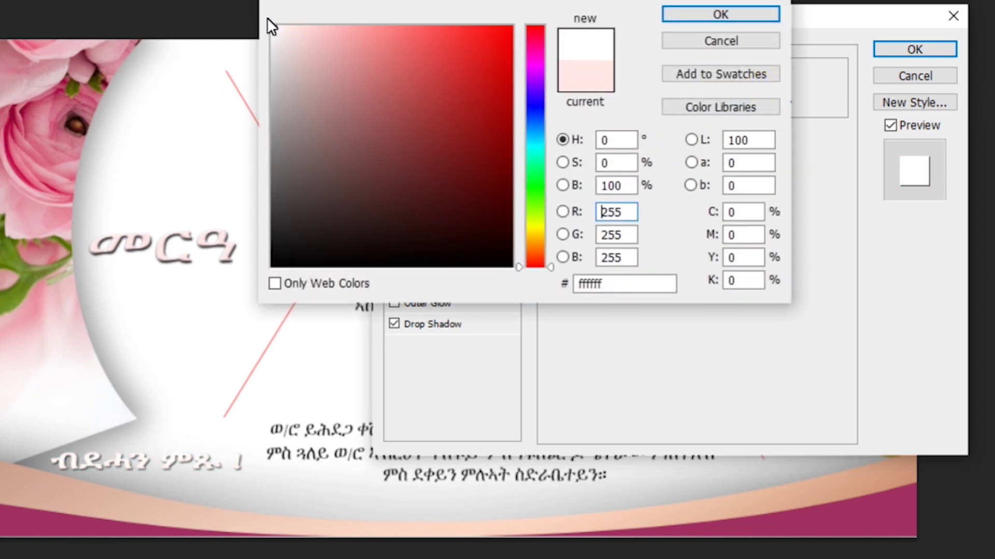
click(684, 16)
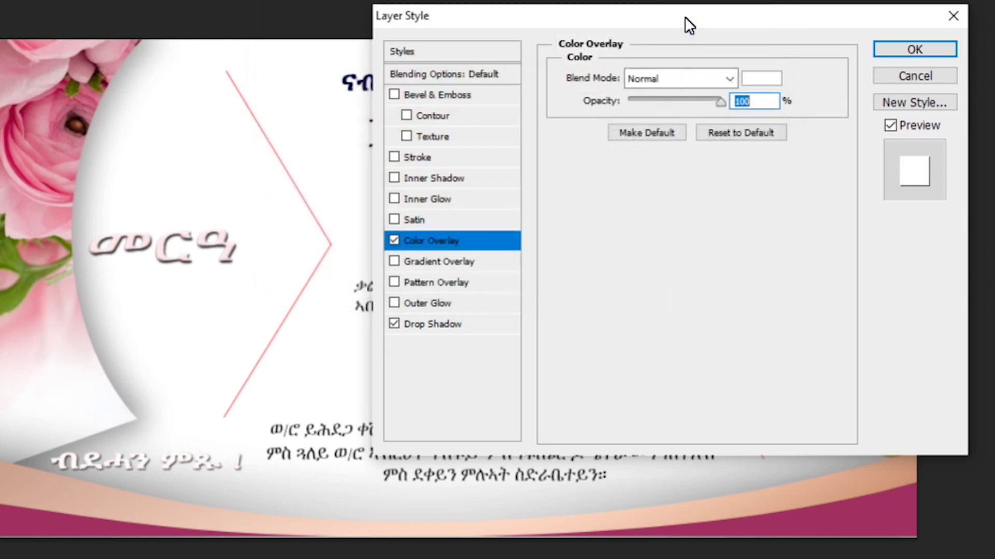
Set the ብደሓን ምጹ ! text's drop shadow to spread 18% and size 2 px, and adjust its distance
click(434, 322)
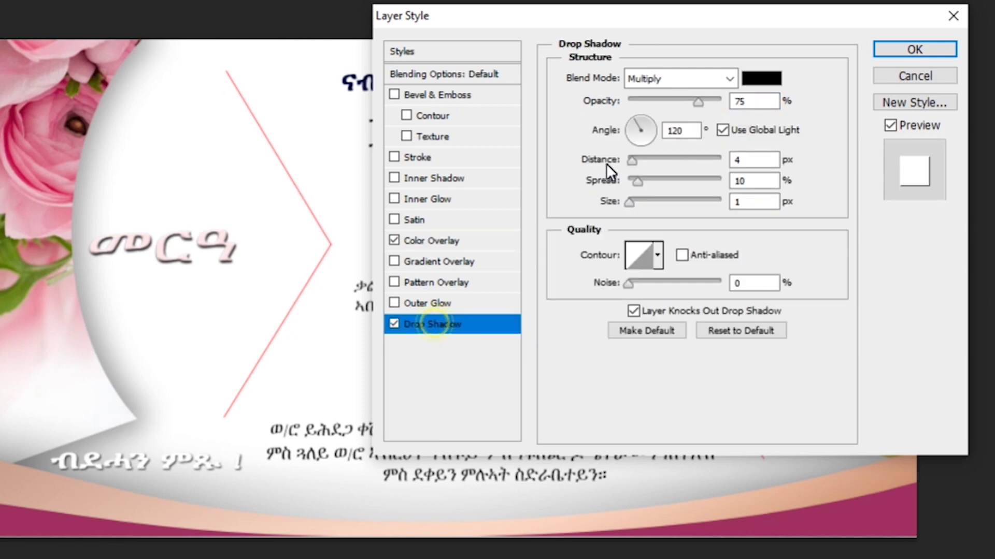
drag(636, 163, 625, 160)
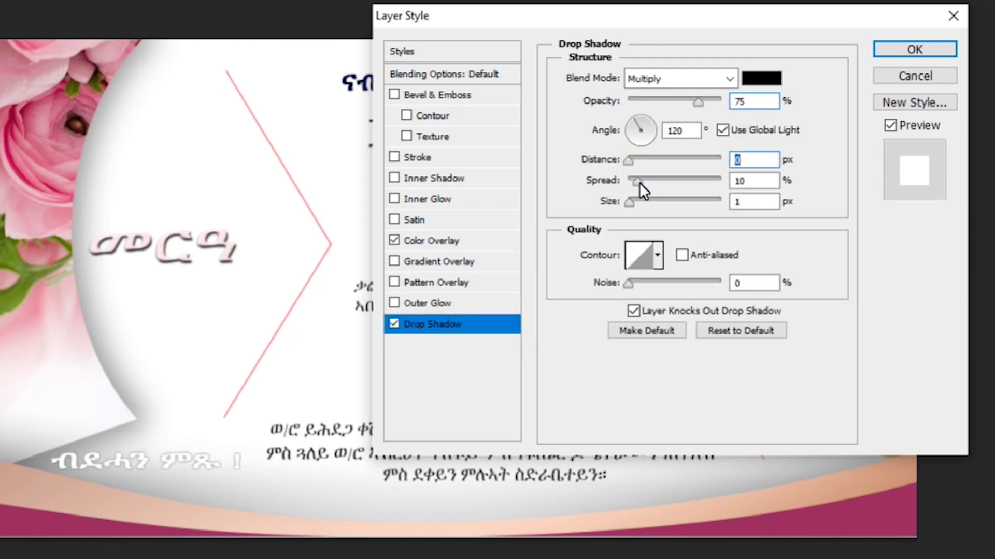
drag(629, 201, 632, 200)
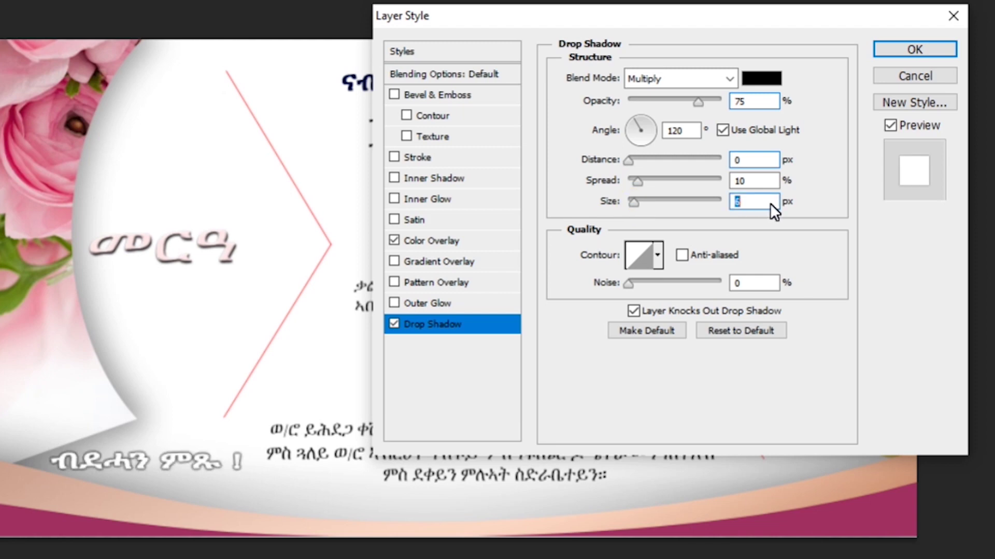
mouse_move(641, 182)
mouse_down()
mouse_move(655, 180)
mouse_move(645, 179)
mouse_up()
click(756, 200)
key(Down)
key(Down)
key(Down)
key(Down)
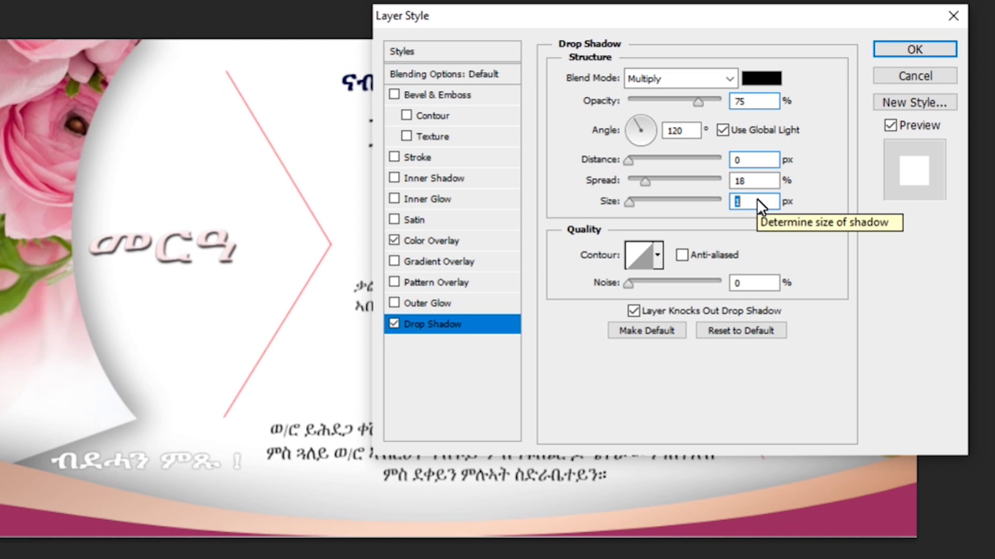
key(Up)
key(Up)
key(Down)
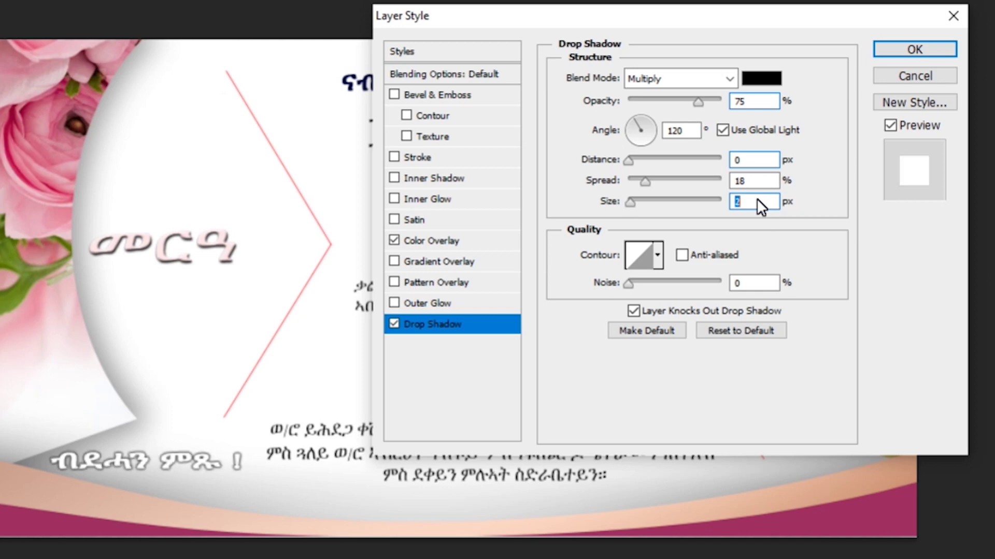
mouse_move(632, 162)
mouse_down()
mouse_move(641, 164)
mouse_move(632, 165)
mouse_up()
click(953, 48)
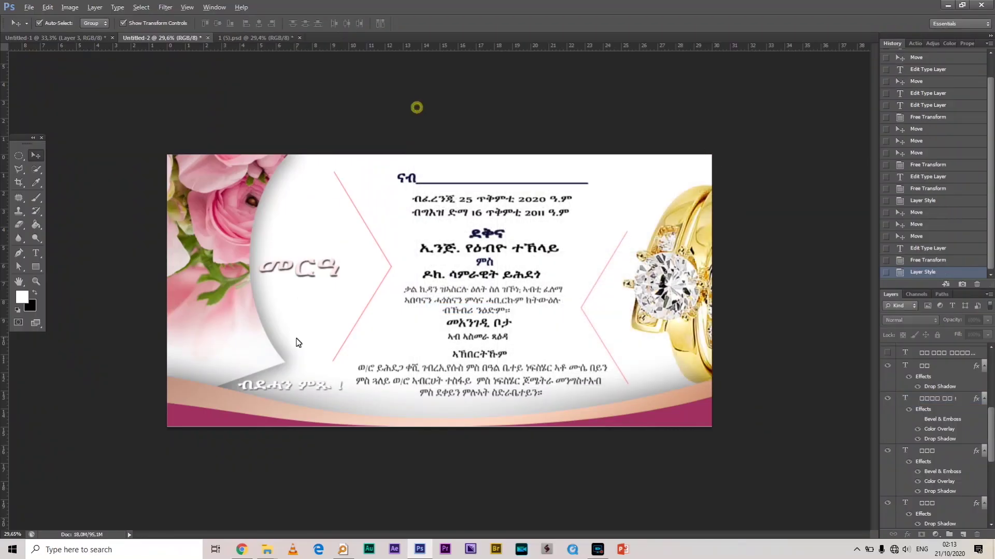
Start a new dark blue text line above መርዓ with the letter W
key(ctrl+0)
scroll(308, 322, down, 1)
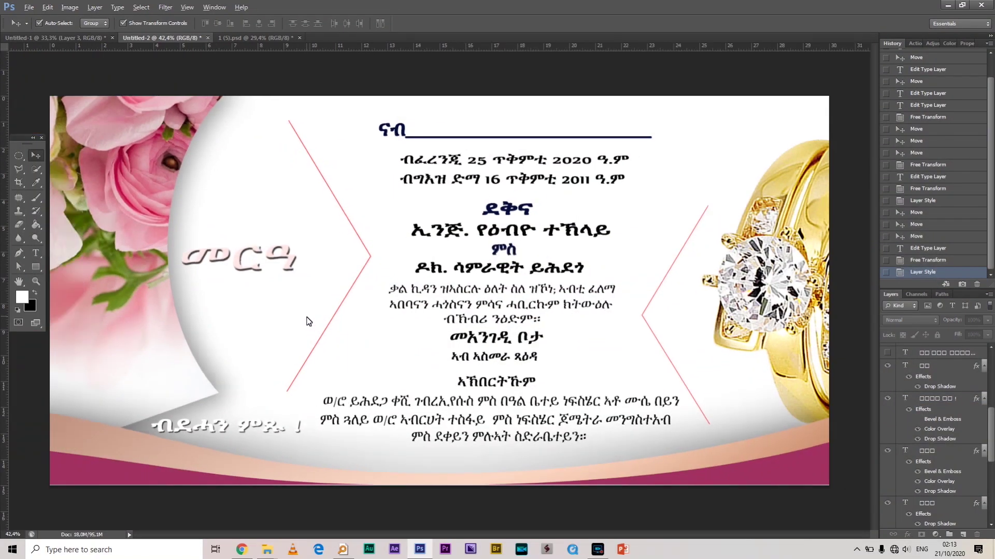
scroll(308, 322, down, 2)
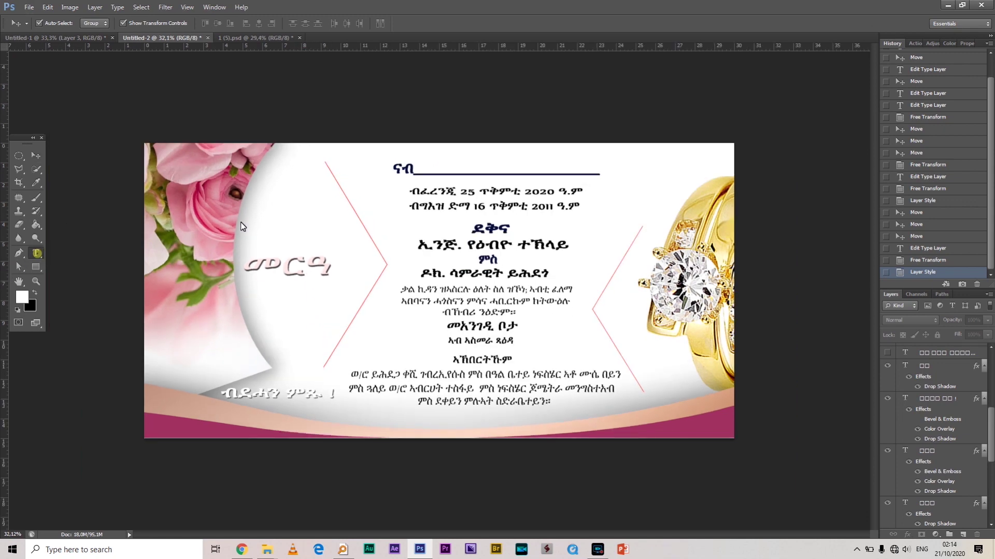
click(36, 254)
click(256, 233)
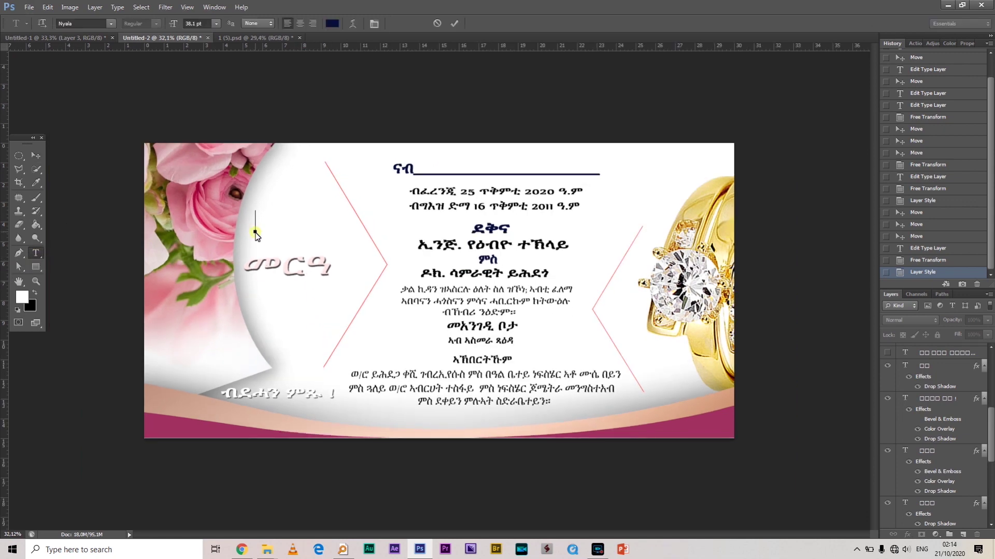
click(109, 24)
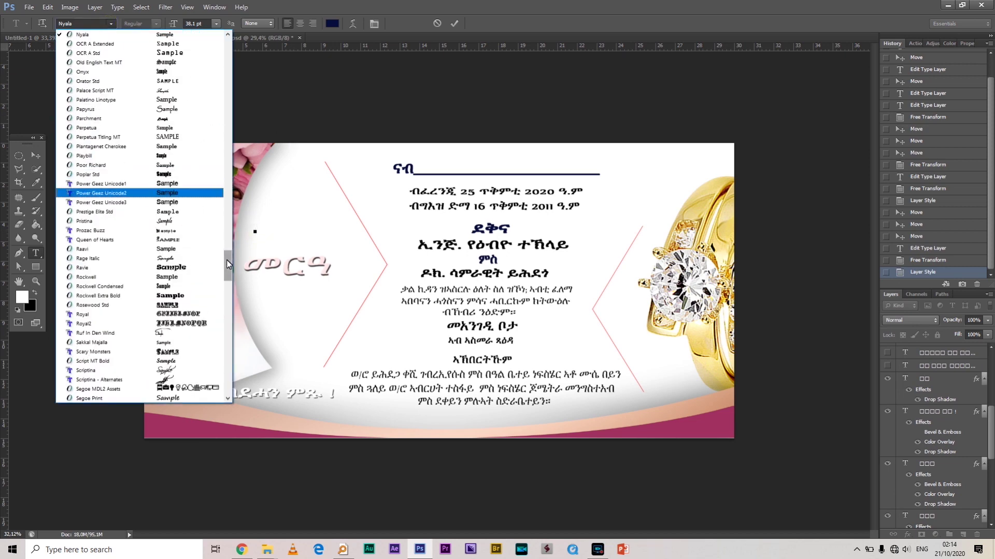
click(193, 371)
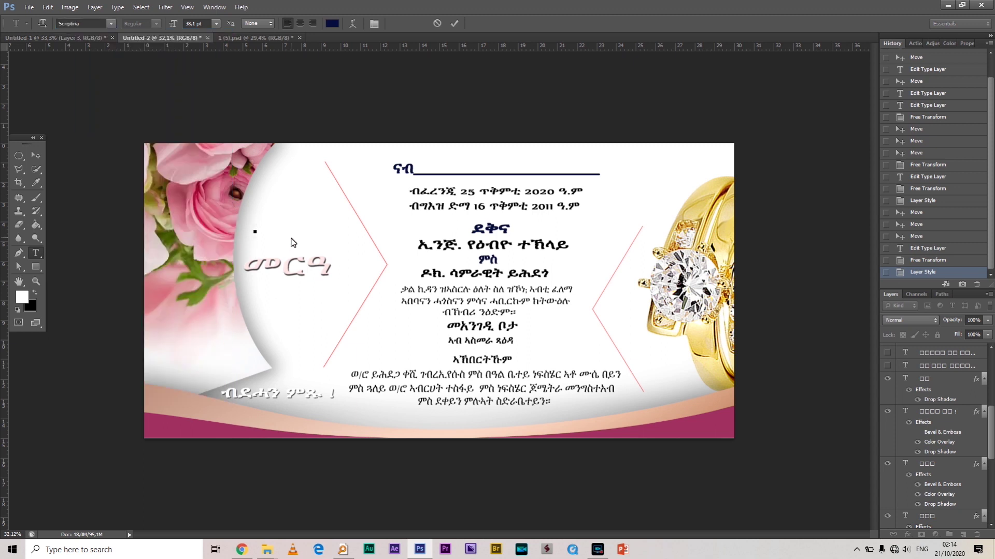
text(☒)
drag(273, 227, 255, 228)
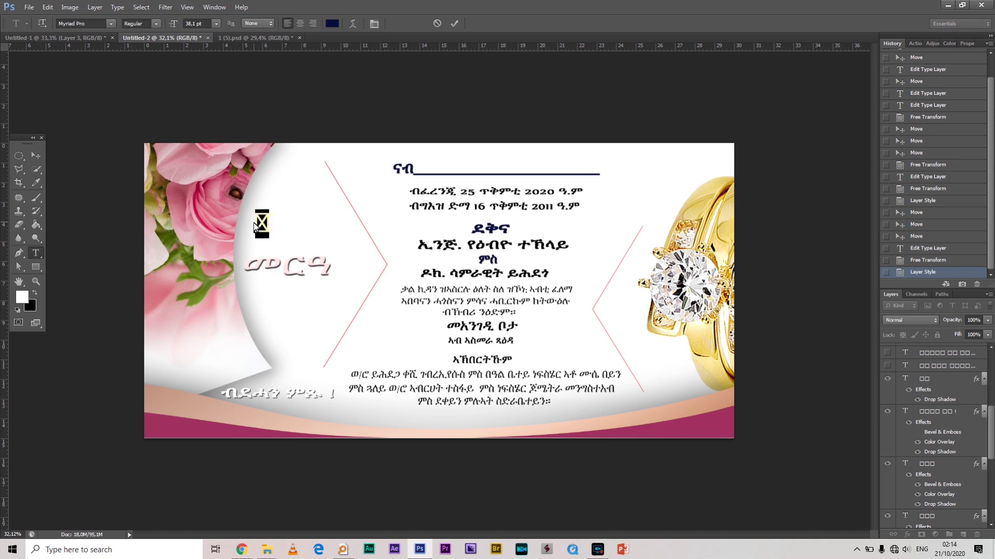
text(W)
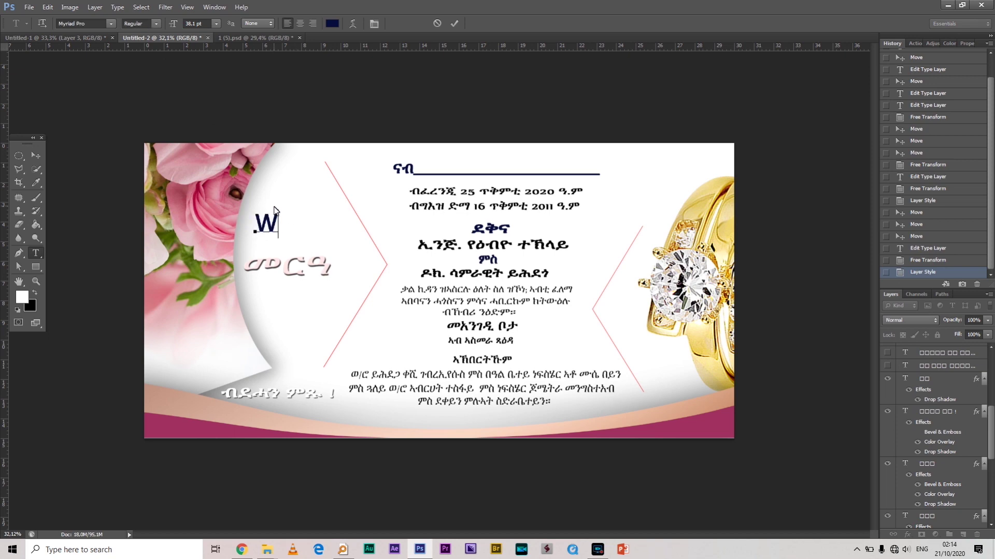
Set the new text's font to Scriptina and complete the word as Wedding
key(ctrl+a)
click(111, 24)
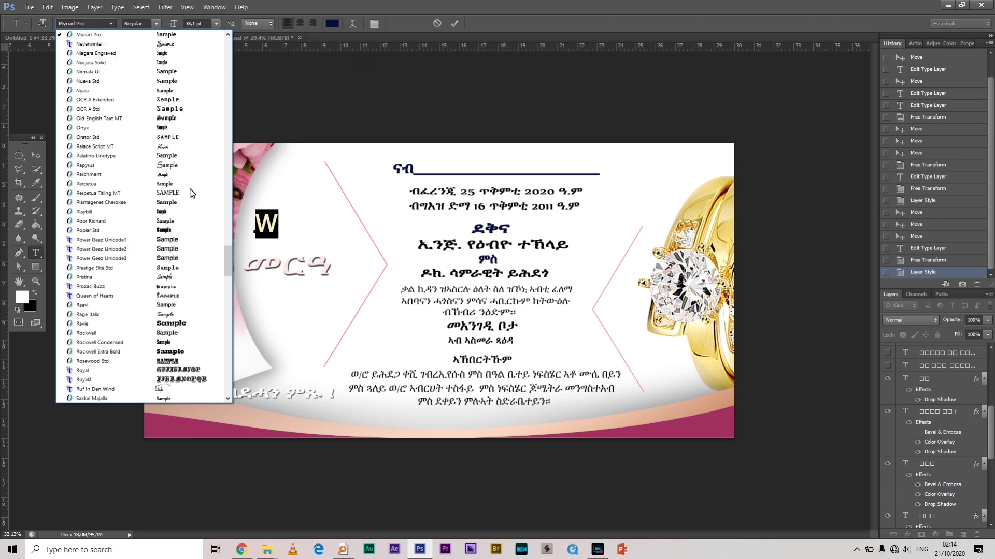
drag(229, 253, 229, 276)
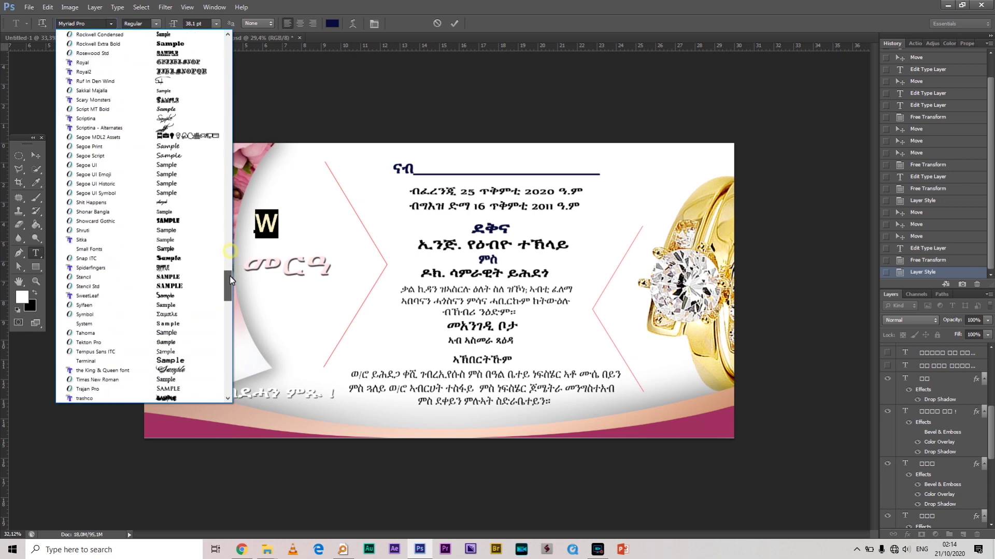
click(170, 122)
click(293, 229)
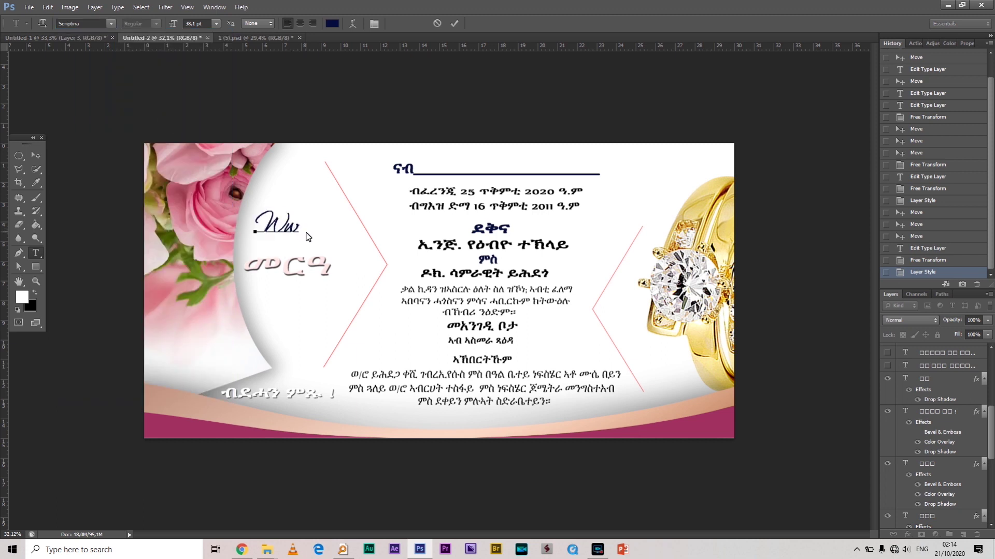
text(edding)
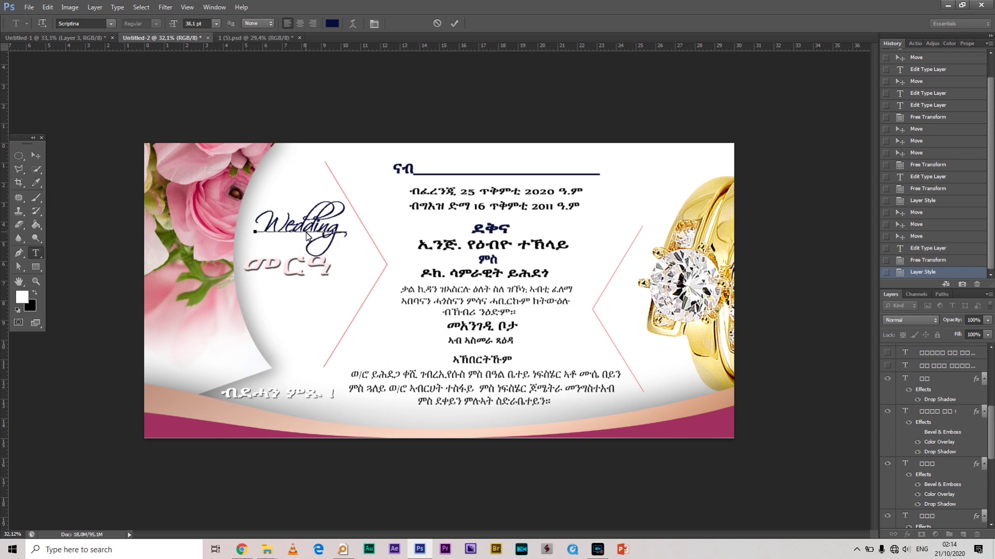
Enlarge the Wedding text slightly and move it so that it overlaps the upper part of መርዓ
click(36, 156)
click(346, 202)
drag(326, 225, 366, 219)
key(Return)
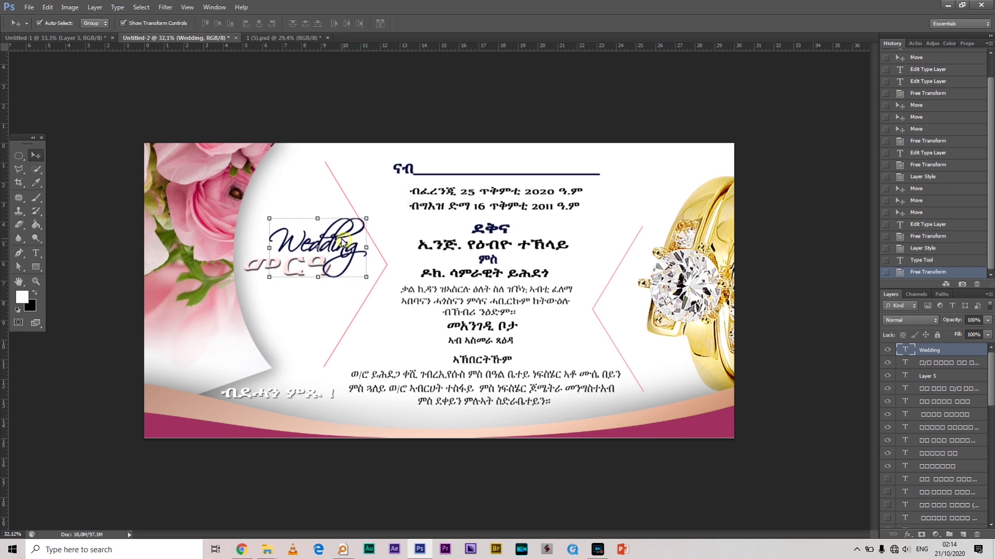
Scale the መርዓ text down to about 87% of its size
click(251, 269)
drag(326, 276, 321, 281)
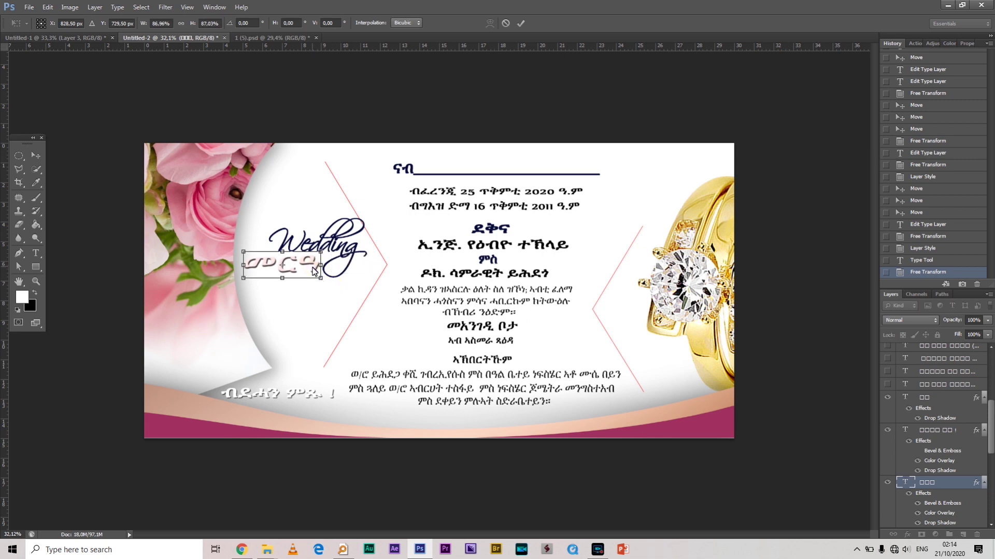
key(Return)
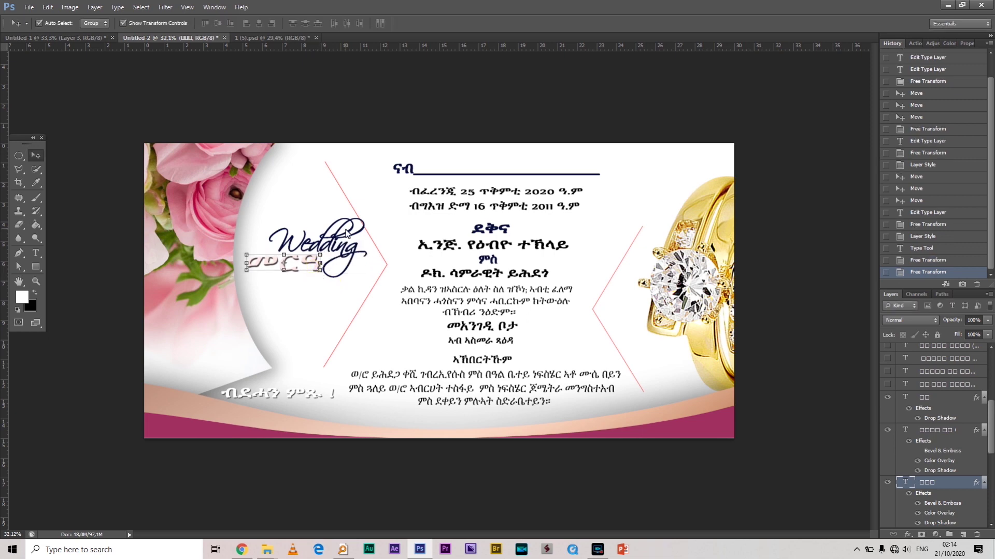
Shift the መርዓ and Wedding texts slightly down and toward the flower picture, keeping them overlapped
click(346, 234)
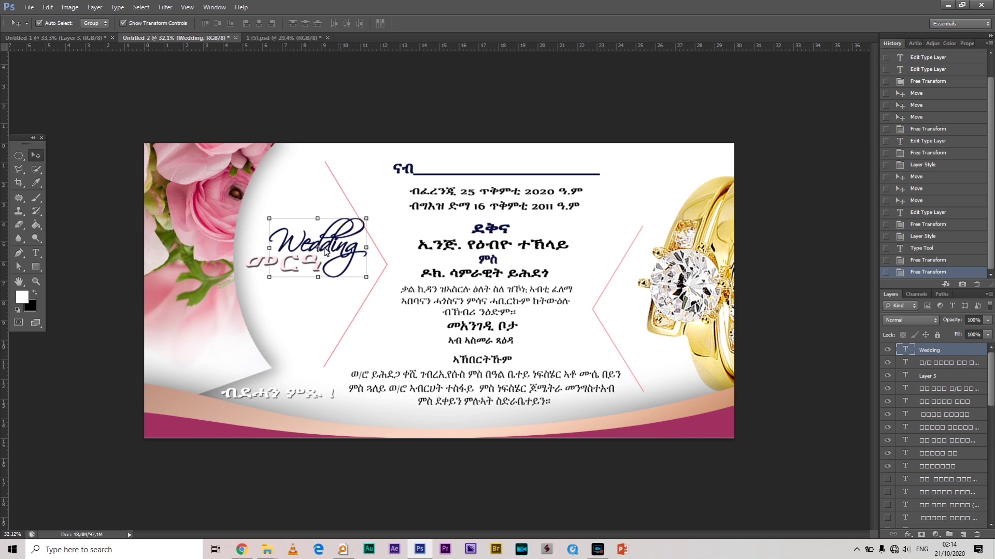
click(250, 271)
drag(255, 270, 247, 277)
mouse_move(338, 245)
mouse_down()
mouse_move(358, 239)
mouse_move(330, 251)
mouse_up()
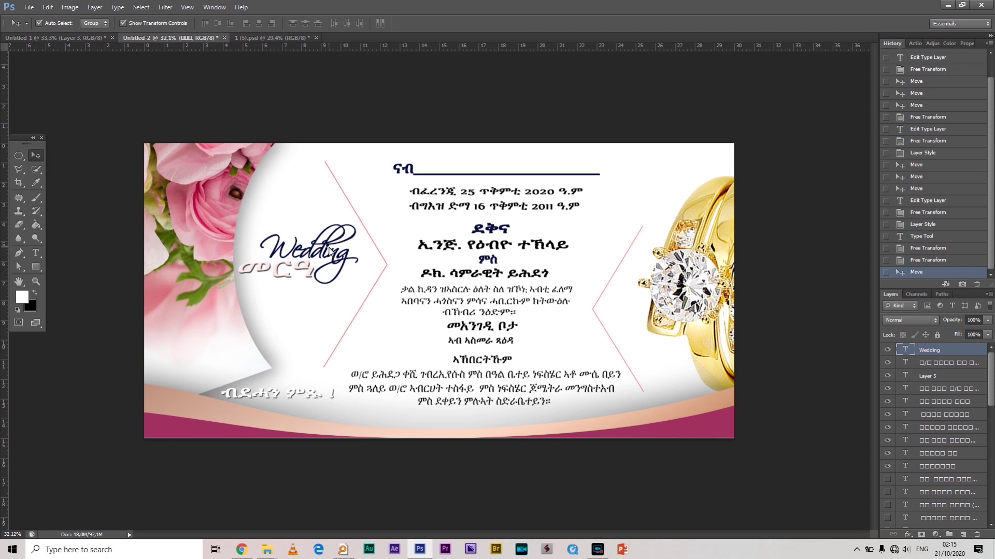
Add a Color Overlay effect to the Wedding text layer
double_click(976, 362)
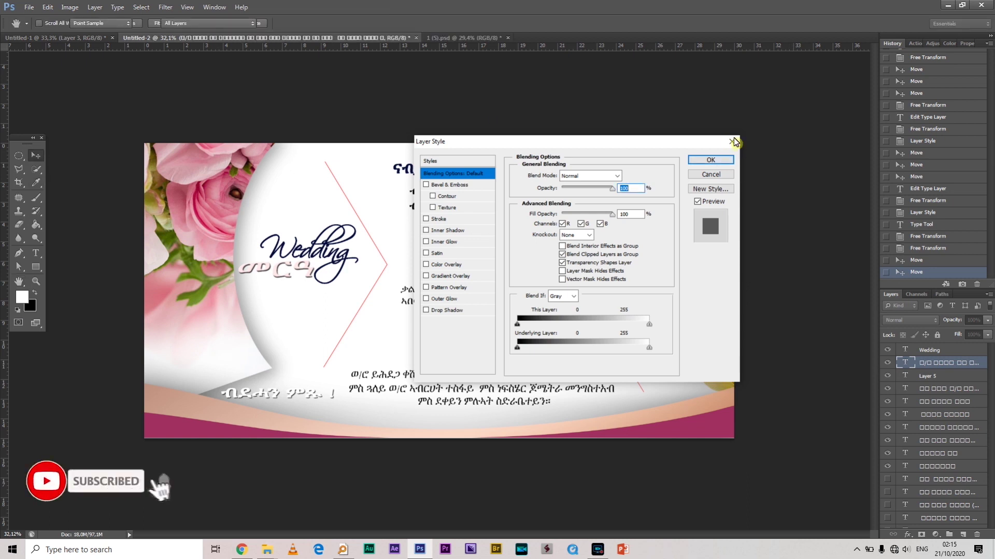
key(Escape)
click(943, 351)
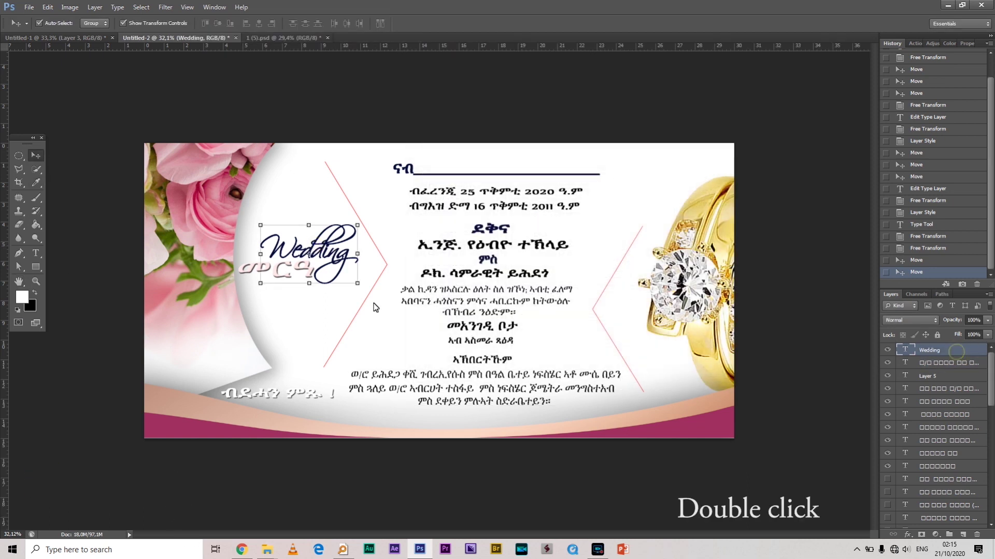
double_click(956, 353)
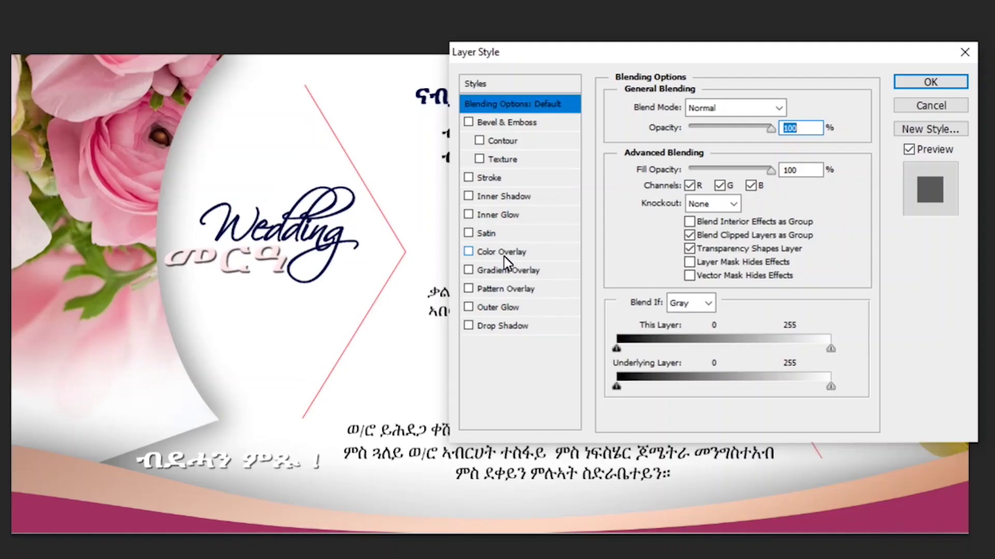
click(448, 265)
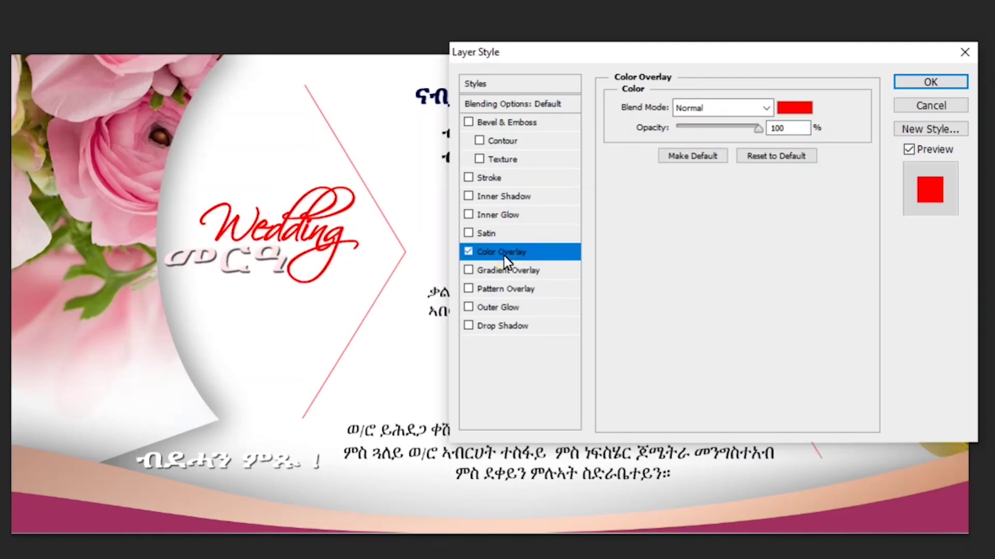
Set the Wedding text's overlay color to a dark crimson, based on a pink sampled from the flower picture
click(789, 108)
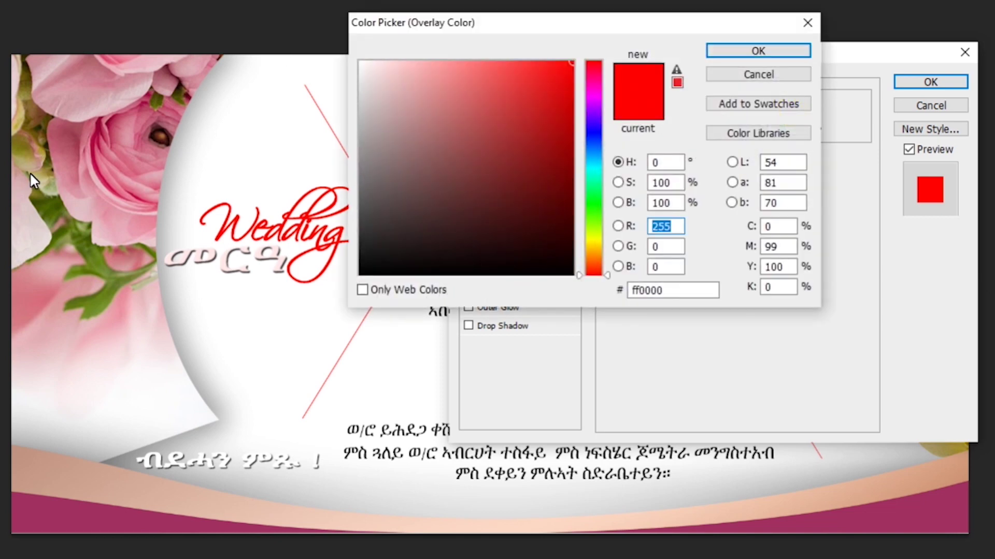
click(61, 515)
click(423, 95)
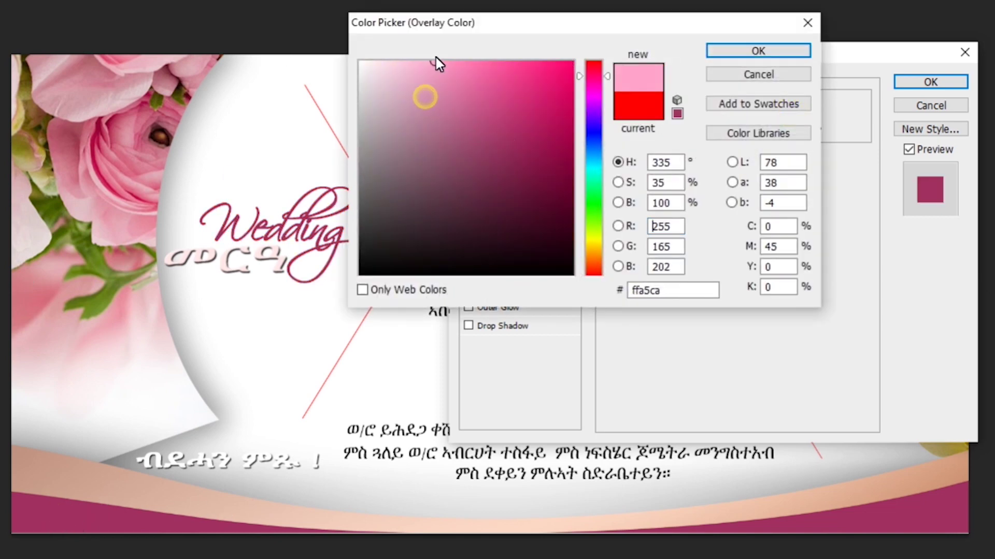
click(426, 63)
drag(450, 75, 464, 143)
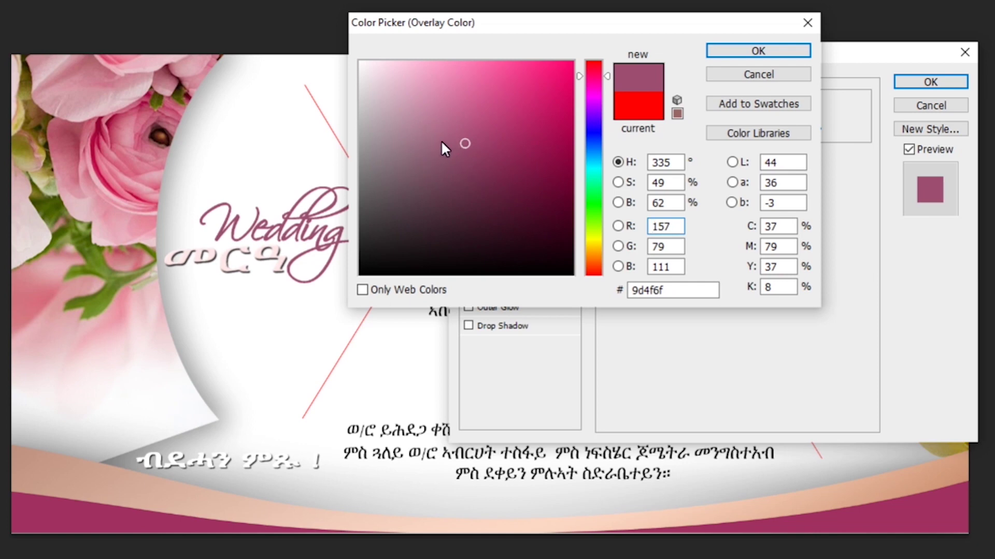
click(98, 153)
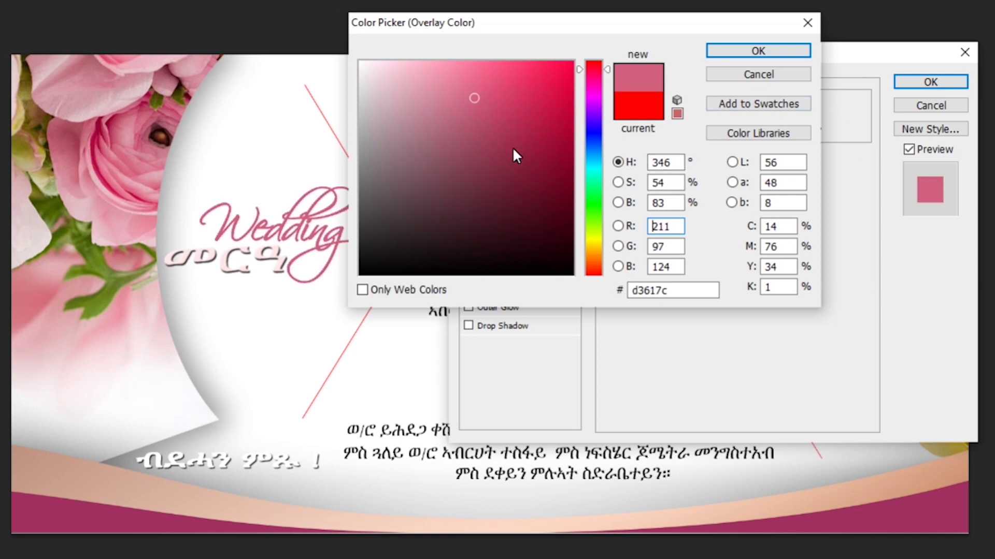
click(528, 183)
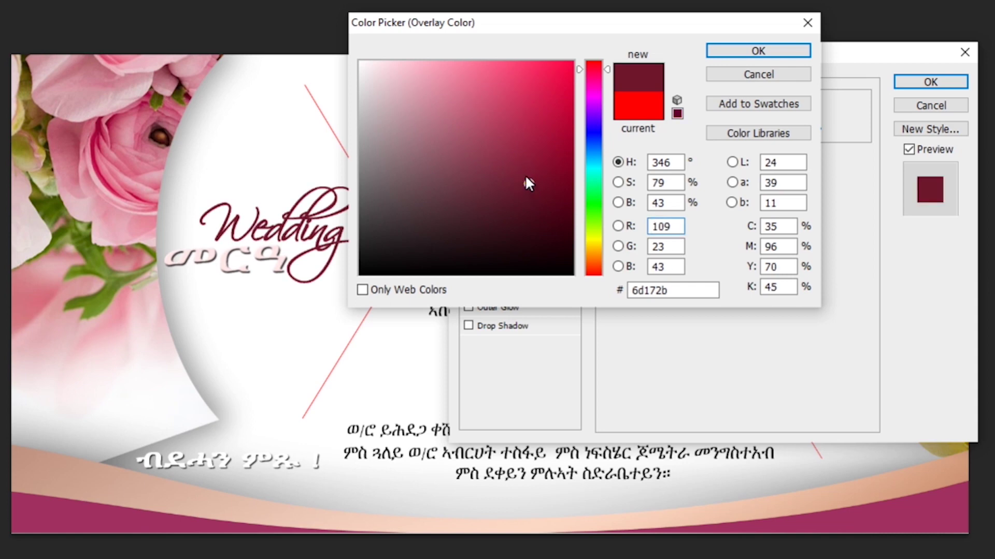
click(523, 161)
click(754, 50)
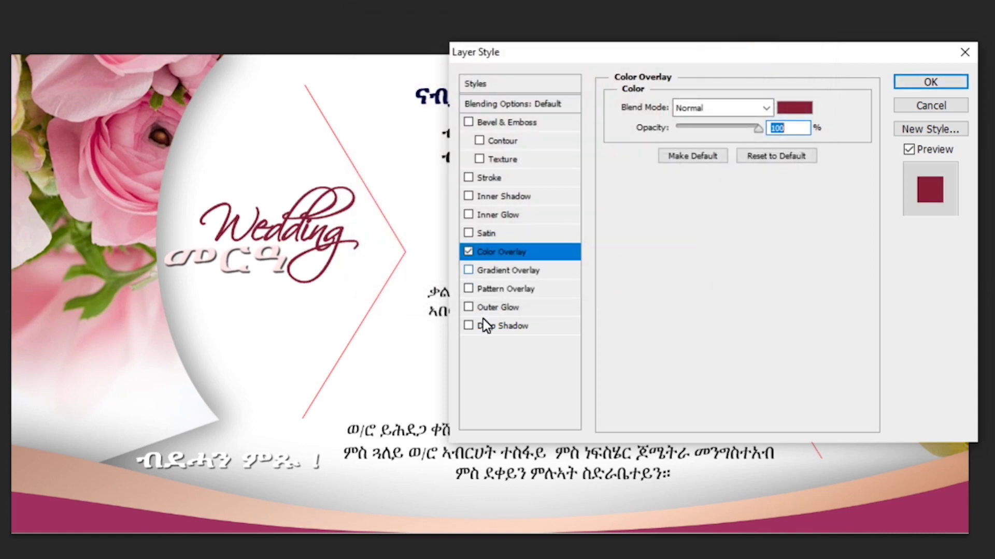
Add a Drop Shadow at 12% opacity to the Wedding text, leaving Bevel & Emboss off, and apply the layer style
click(510, 328)
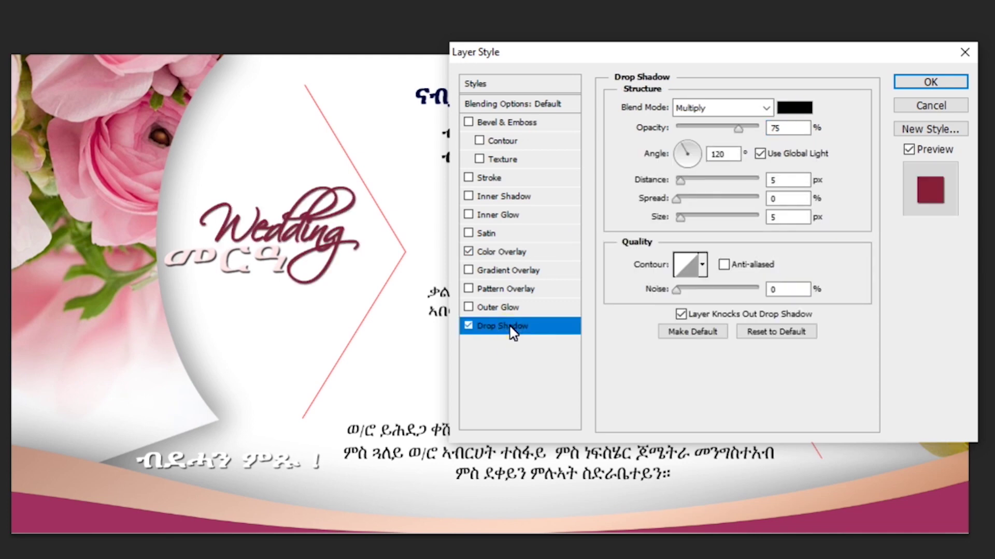
click(717, 124)
drag(723, 129, 690, 130)
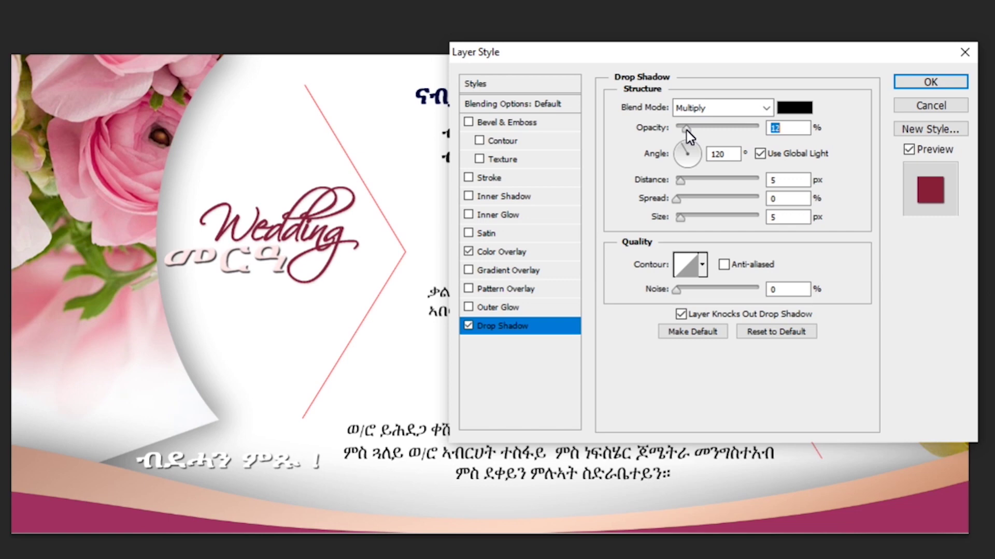
click(510, 124)
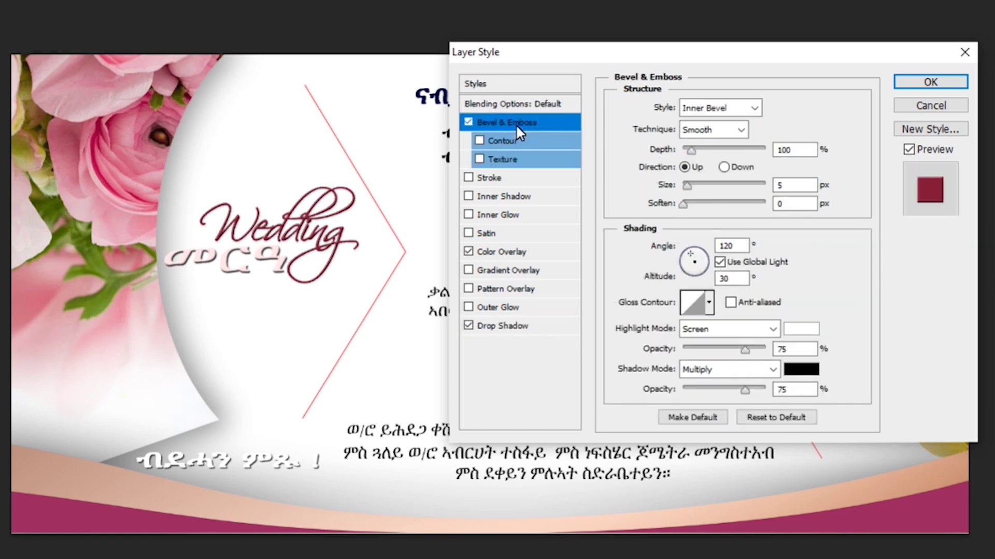
click(469, 123)
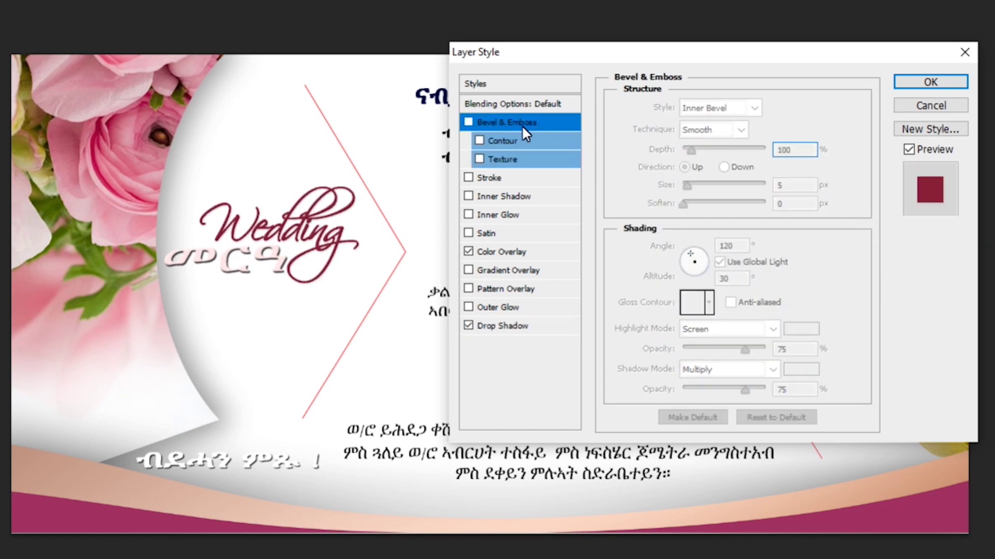
click(927, 80)
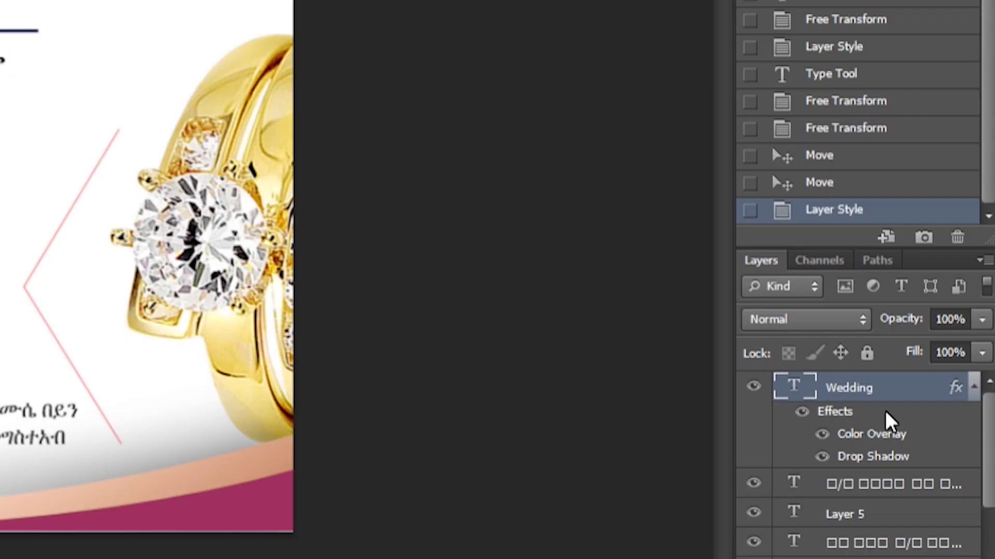
Lower the Wedding text layer's opacity to about 81%
click(899, 381)
drag(912, 319, 892, 312)
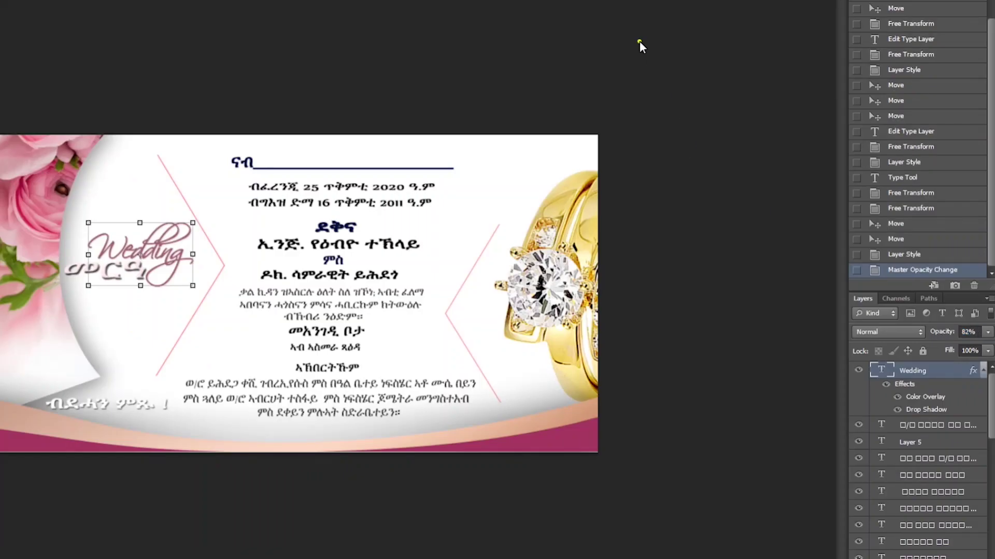
click(639, 42)
scroll(163, 262, up, 4)
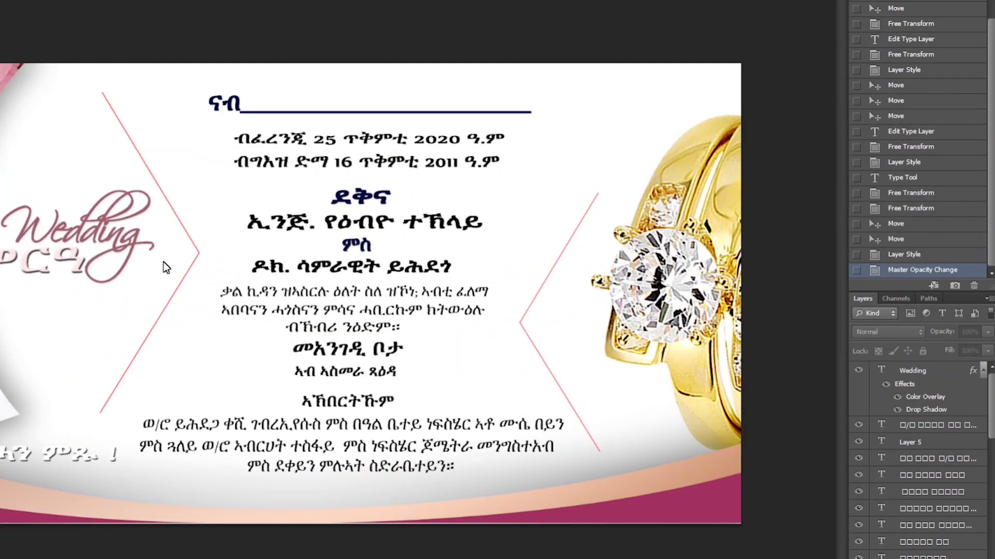
click(923, 366)
click(986, 335)
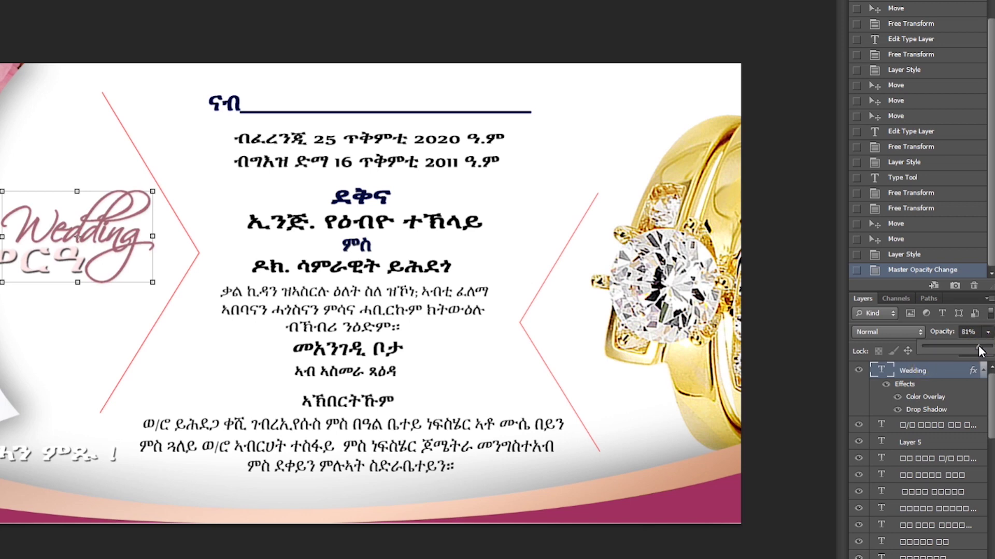
drag(977, 350, 978, 350)
click(166, 22)
click(166, 22)
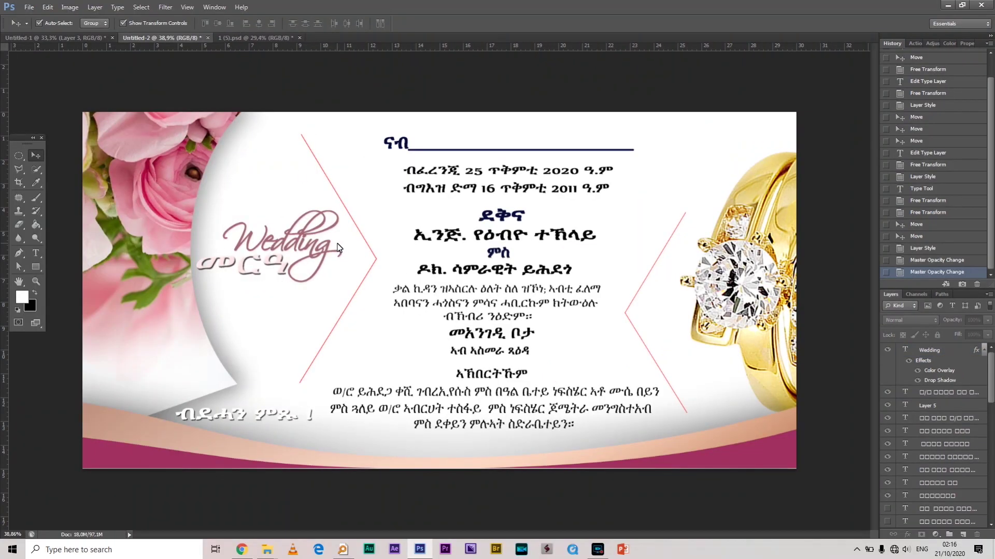
scroll(149, 233, down, 1)
scroll(337, 247, down, 2)
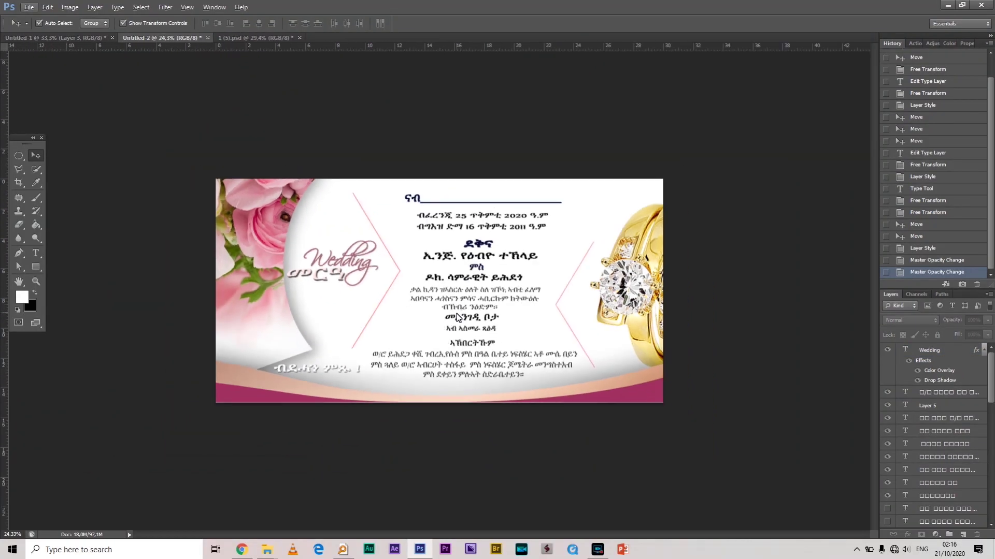
scroll(748, 368, up, 1)
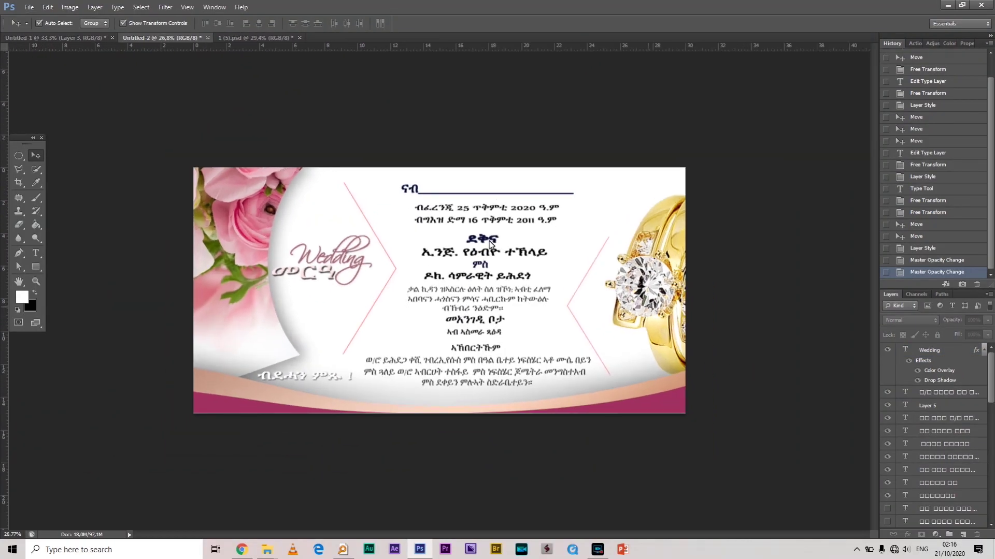
scroll(367, 214, down, 1)
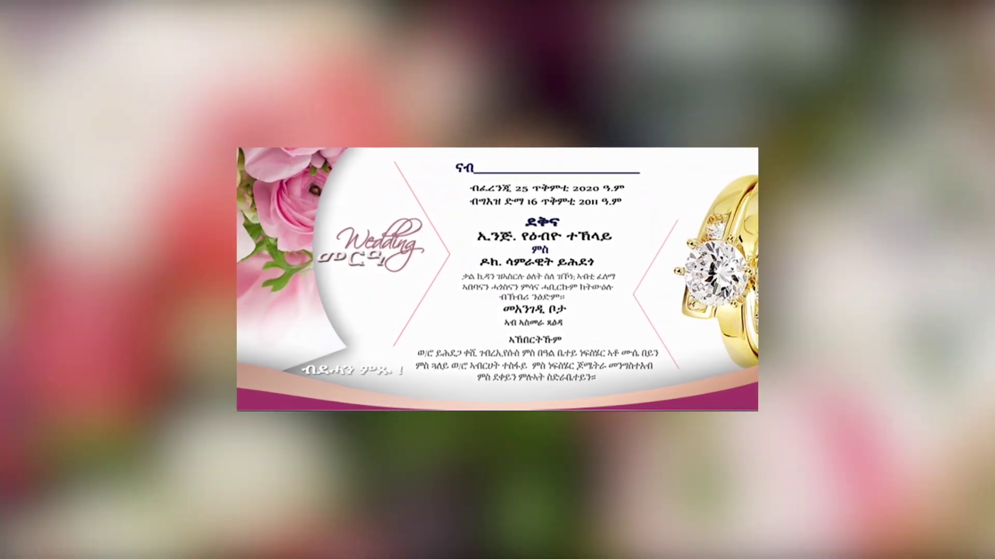